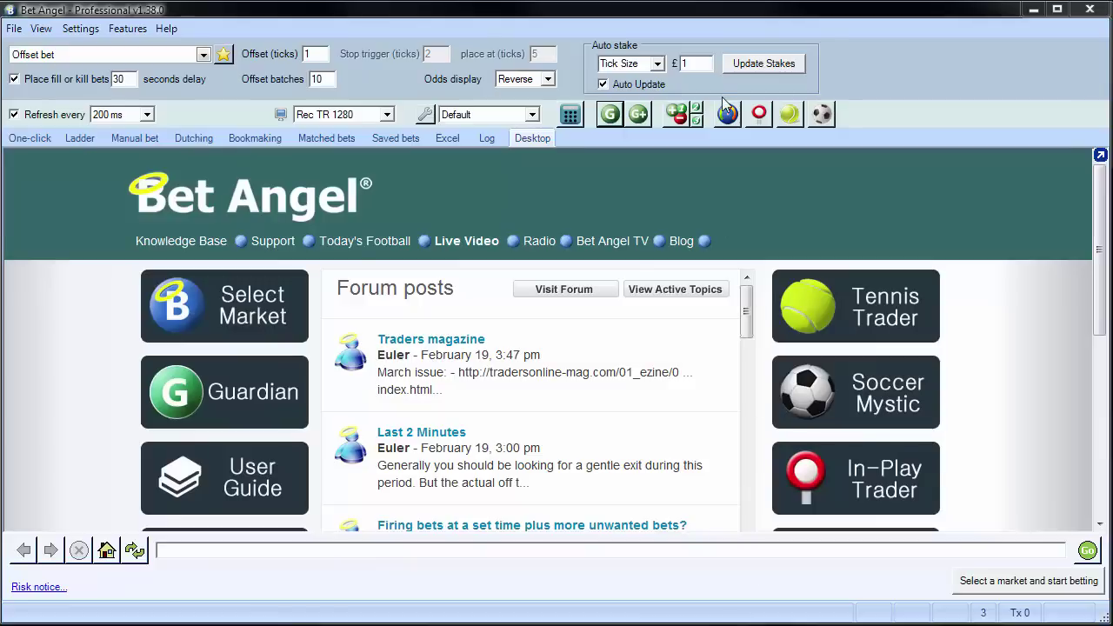
Open the Guardian window listing today's horse racing markets.
{"action": "left_click", "coordinate": [609, 116]}
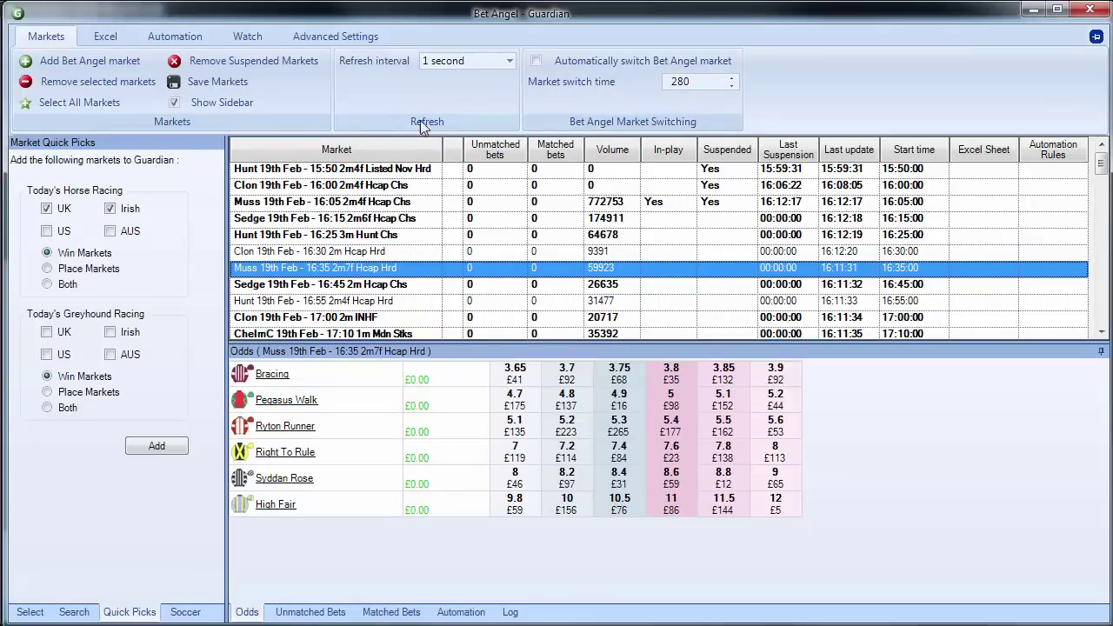
Show the Automation options and request a new rules file for the Muss 16:35 market.
{"action": "left_click", "coordinate": [191, 44]}
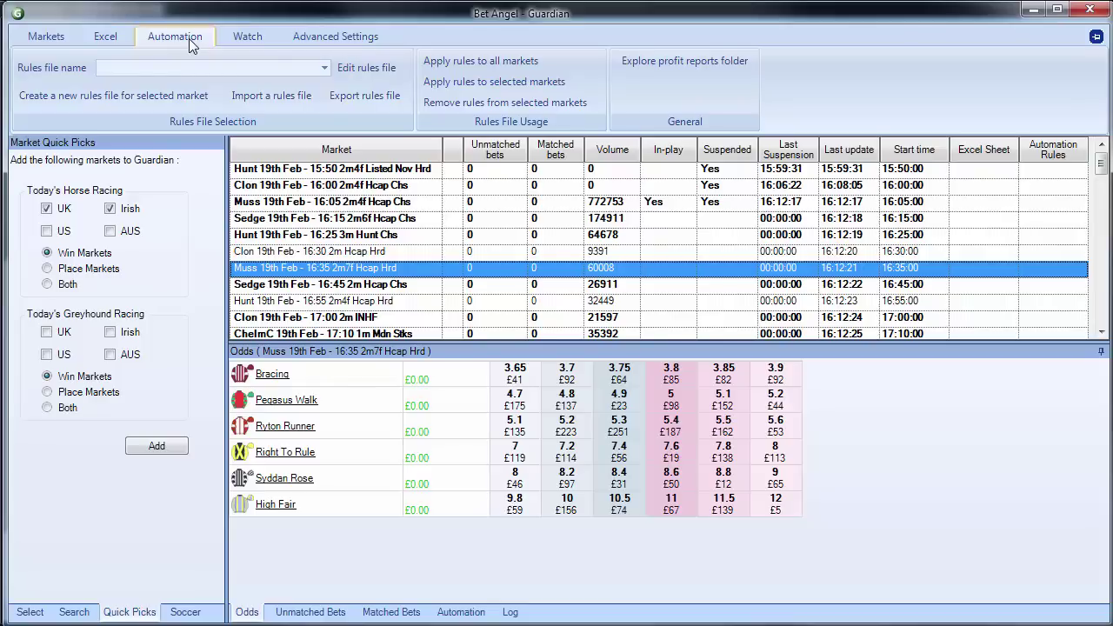
{"action": "left_click", "coordinate": [150, 96]}
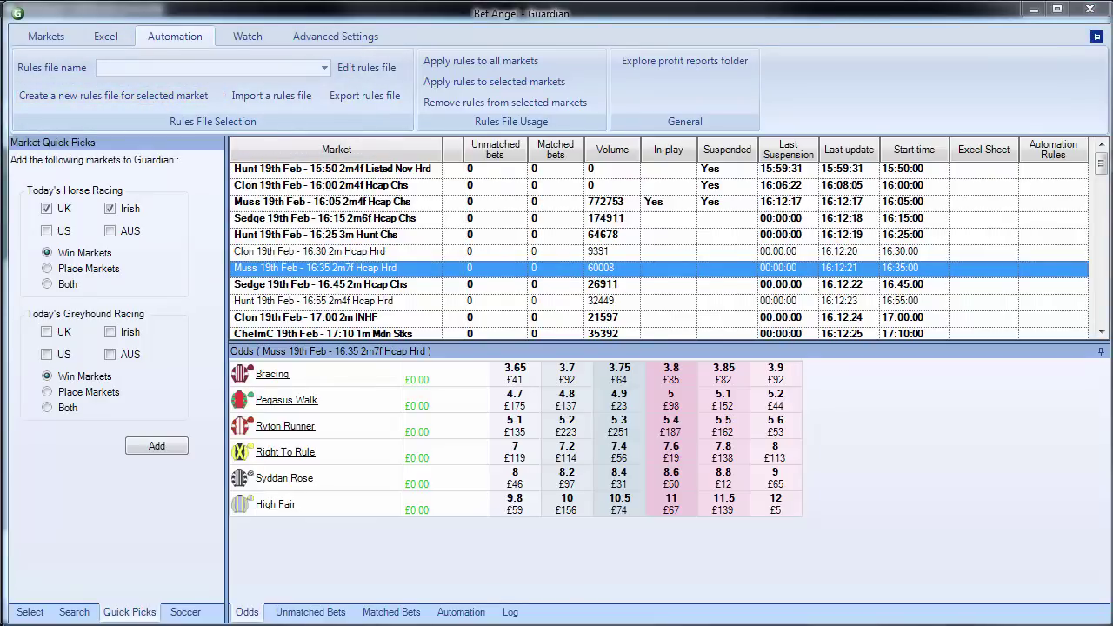
Move the Rules Editor higher, make it taller, and show the rule's General tab.
{"action": "mouse_move", "coordinate": [486, 473]}
{"action": "left_mouse_down"}
{"action": "mouse_move", "coordinate": [704, 22]}
{"action": "mouse_move", "coordinate": [688, 17]}
{"action": "left_mouse_up"}
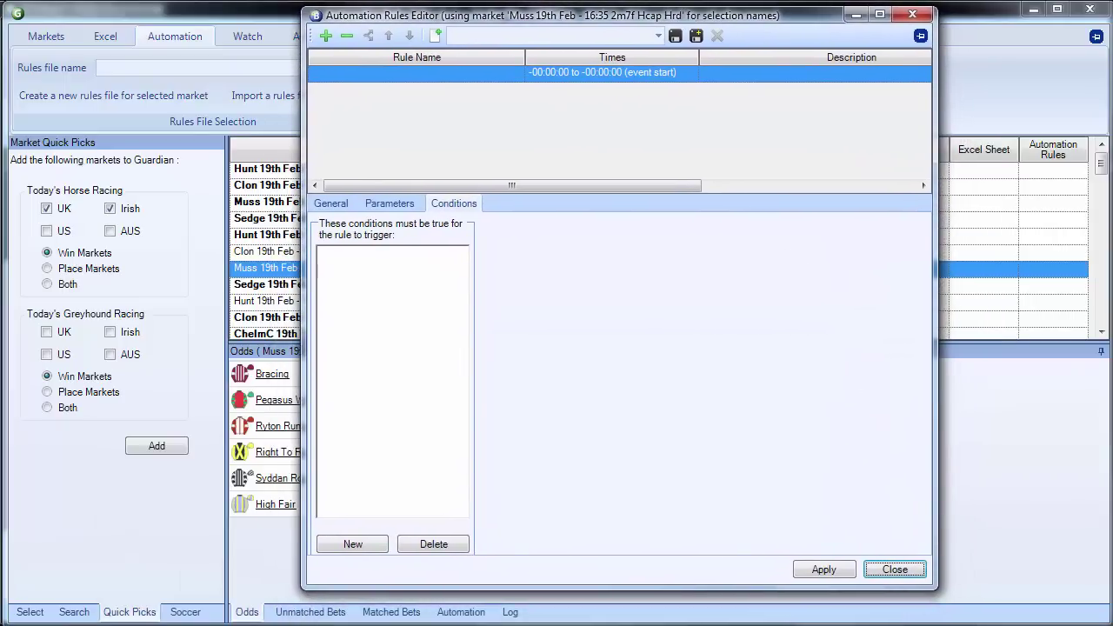
{"action": "mouse_move", "coordinate": [935, 589]}
{"action": "left_mouse_down"}
{"action": "mouse_move", "coordinate": [938, 615]}
{"action": "mouse_move", "coordinate": [948, 616]}
{"action": "left_mouse_up"}
{"action": "left_click", "coordinate": [331, 204]}
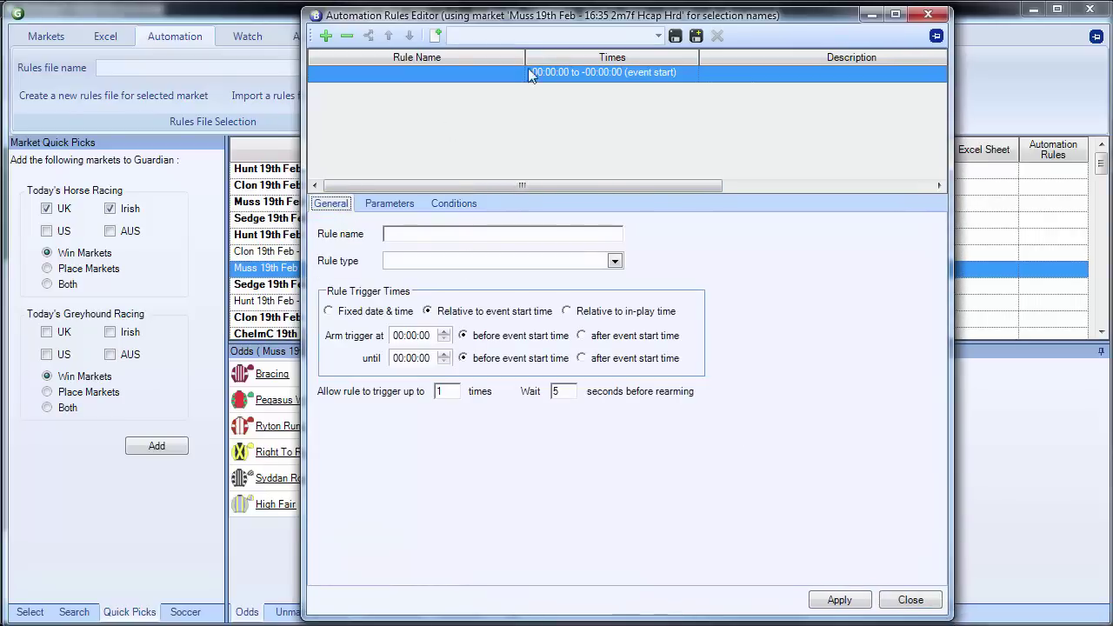
Save the new rules file as 'Steamer bot'.
{"action": "left_click", "coordinate": [696, 37]}
{"action": "type", "text": "Steamer"}
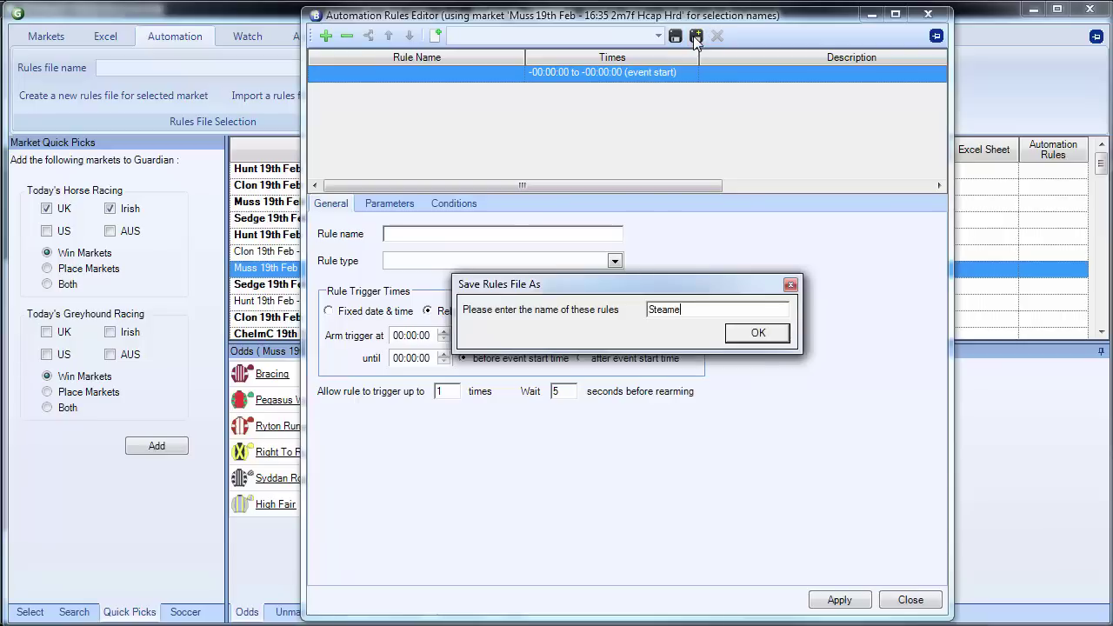
{"action": "type", "text": " bot"}
{"action": "left_click", "coordinate": [756, 343]}
{"action": "left_click", "coordinate": [756, 336]}
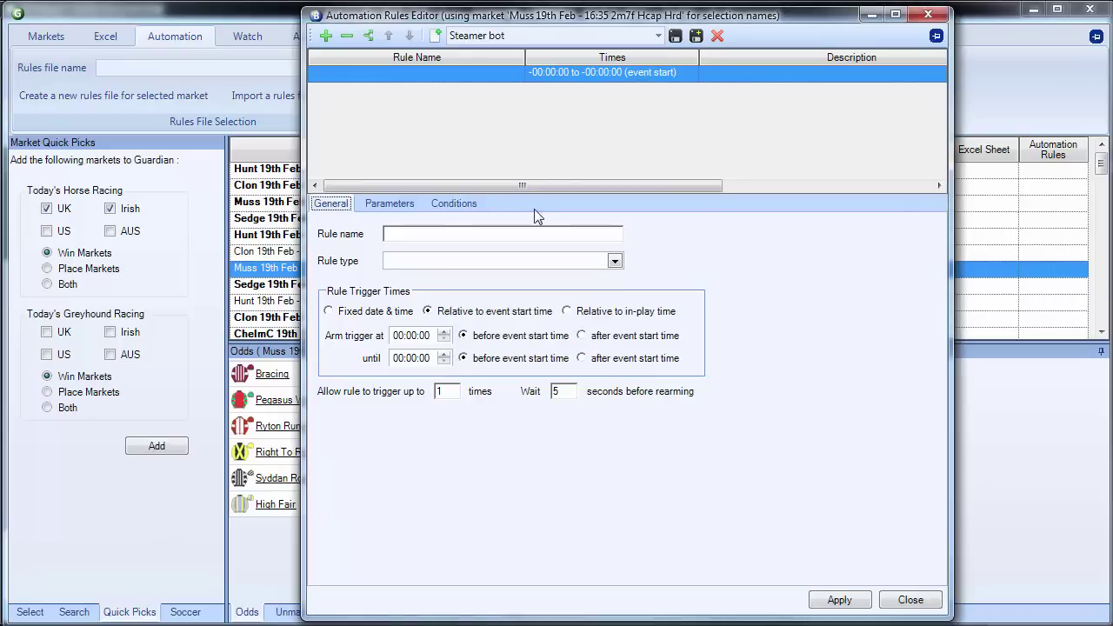
Enter 'Place a back bet' as the rule name on the General tab.
{"action": "left_click", "coordinate": [461, 236]}
{"action": "type", "text": "P"}
{"action": "type", "text": "lace a back "}
{"action": "type", "text": "bet"}
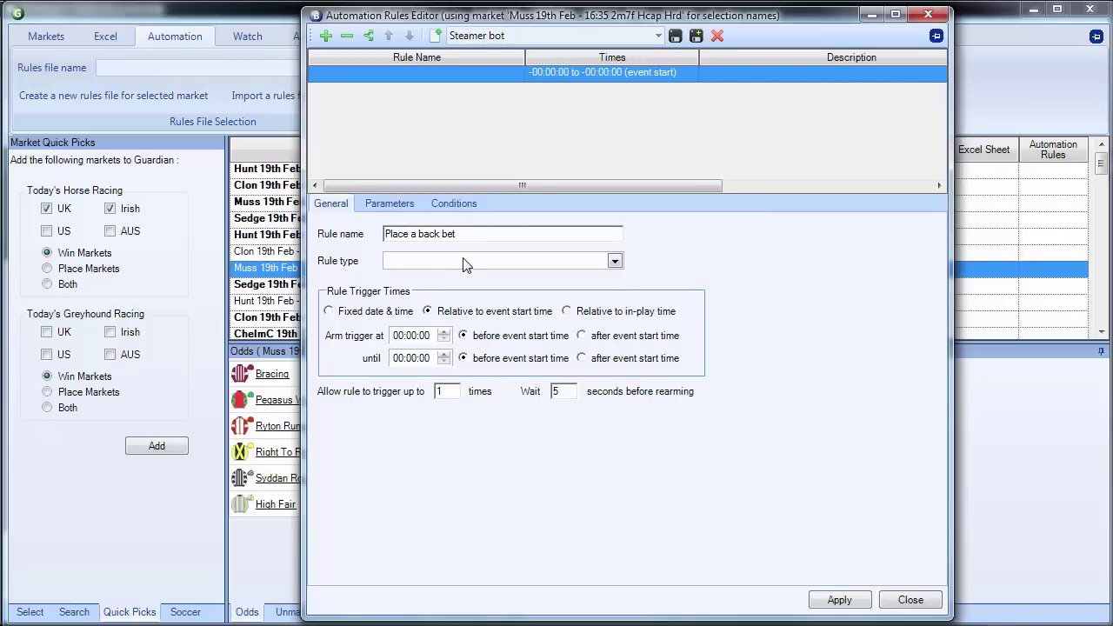
Make the rule a Place Back Bet armed from 00:10:00 until 00:00:30 before start.
{"action": "left_click", "coordinate": [465, 261]}
{"action": "left_click", "coordinate": [455, 277]}
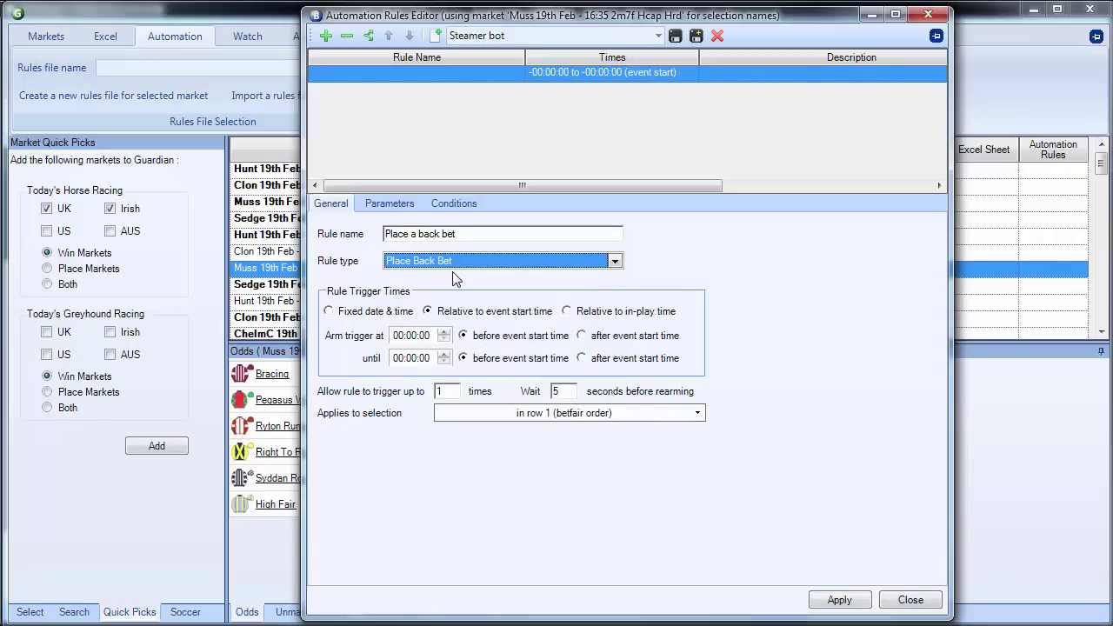
{"action": "left_click", "coordinate": [407, 335]}
{"action": "left_click", "coordinate": [446, 331]}
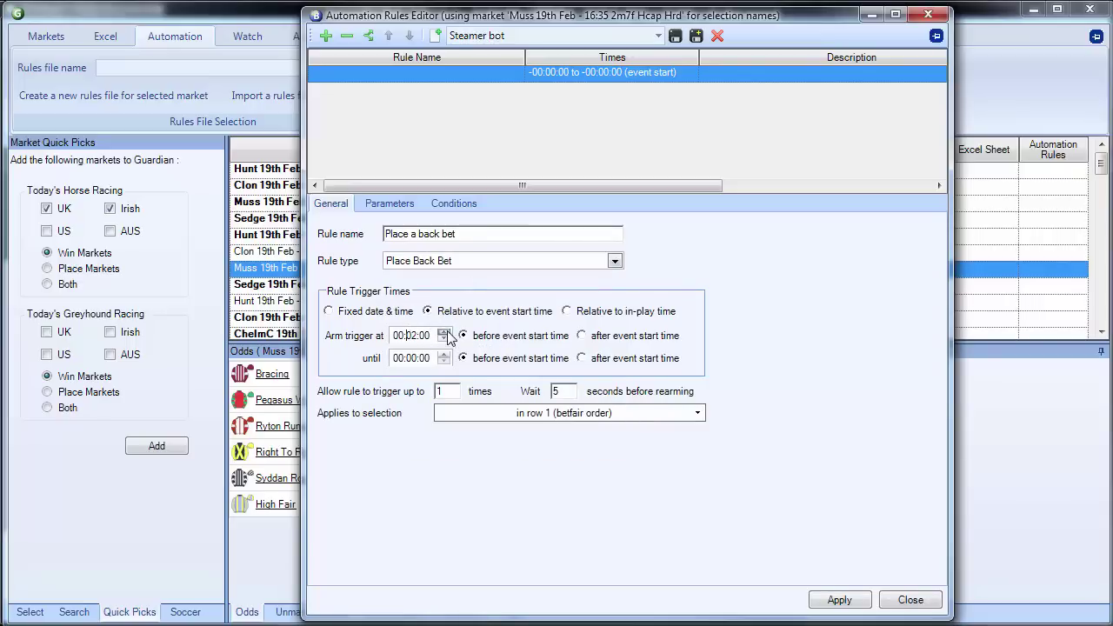
{"action": "left_click", "coordinate": [445, 331]}
{"action": "left_click", "coordinate": [445, 331]}
{"action": "left_click", "coordinate": [445, 331]}
{"action": "left_click", "coordinate": [445, 331]}
{"action": "type", "text": "1"}
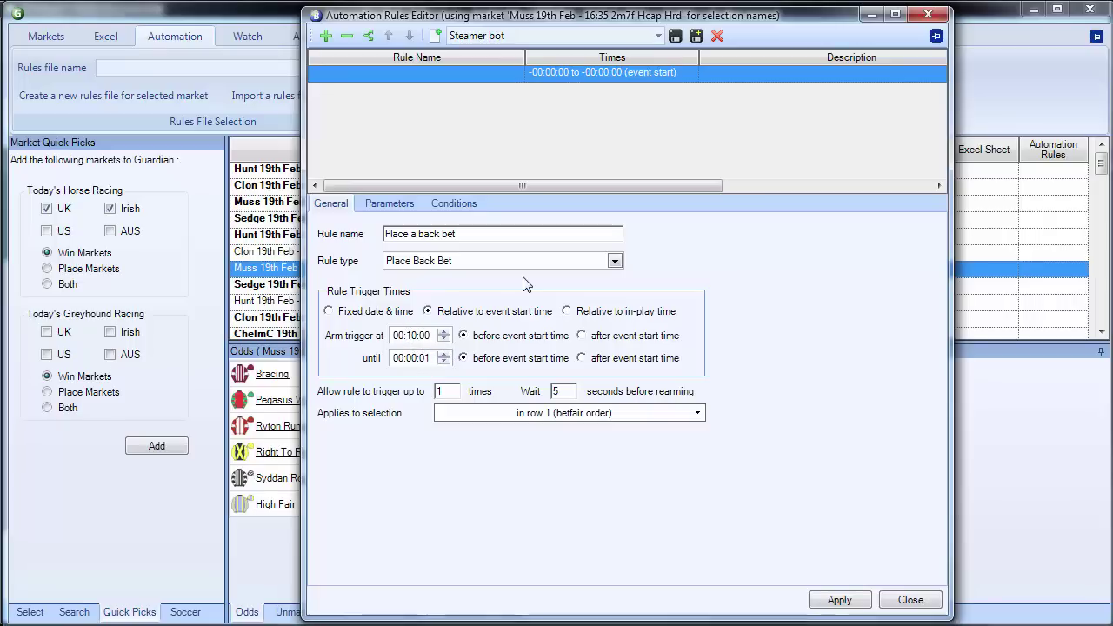
{"action": "left_click", "coordinate": [444, 355]}
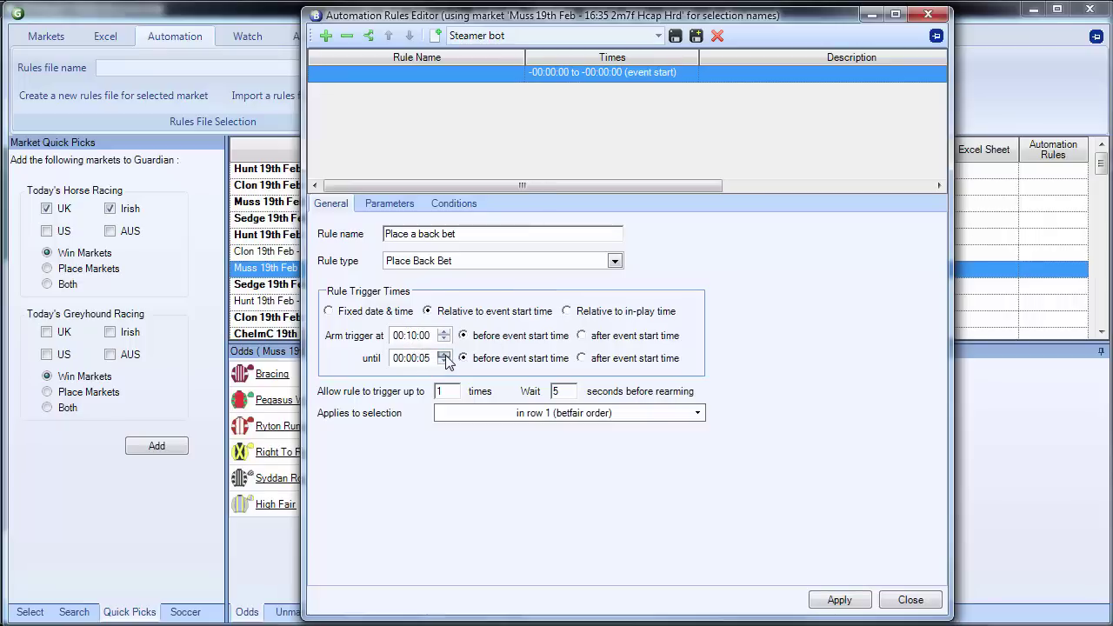
{"action": "left_click", "coordinate": [445, 356]}
{"action": "left_click", "coordinate": [446, 355]}
{"action": "left_click", "coordinate": [446, 355]}
{"action": "left_click", "coordinate": [446, 356]}
Set the bet to place at best market price with a fixed £10 stake.
{"action": "left_click", "coordinate": [395, 209]}
{"action": "left_click", "coordinate": [452, 231]}
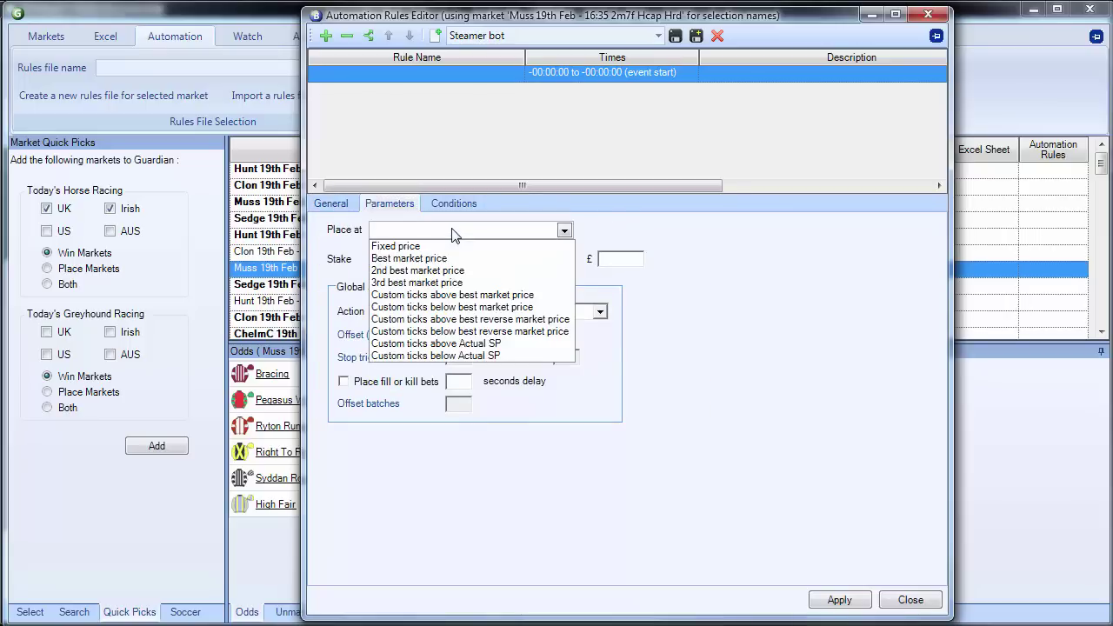
{"action": "left_click", "coordinate": [441, 259]}
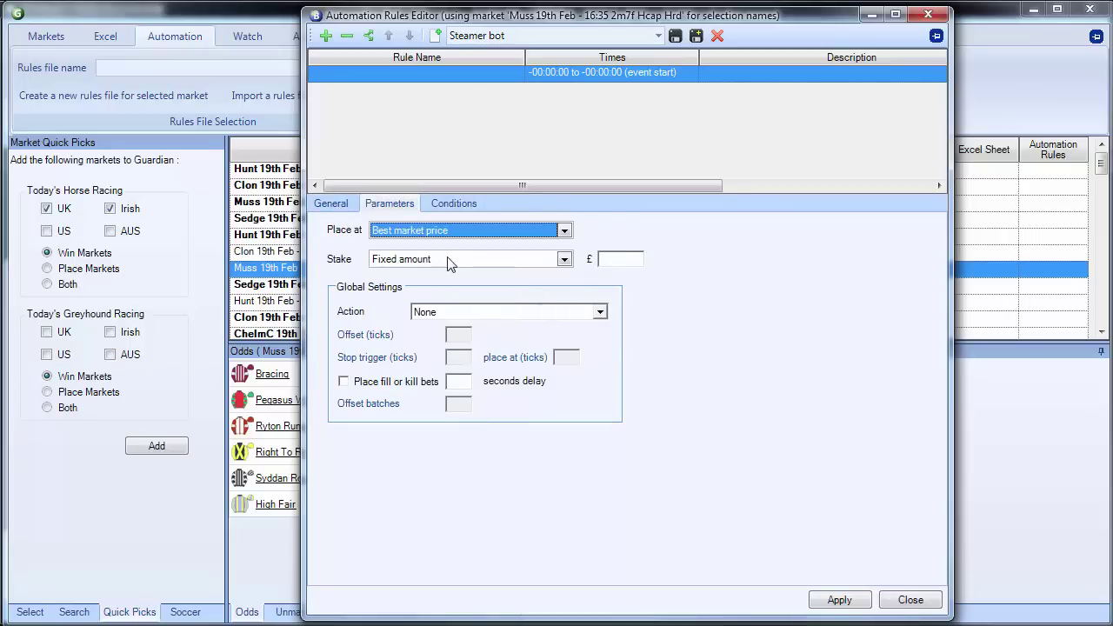
{"action": "left_click", "coordinate": [615, 257]}
{"action": "type", "text": "10"}
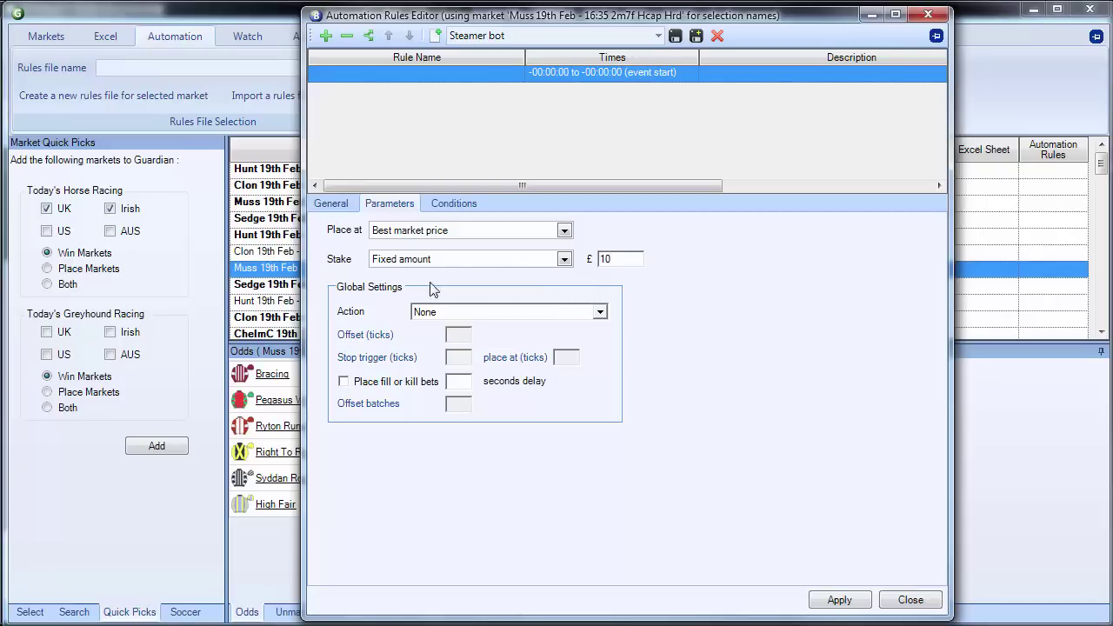
{"action": "left_click", "coordinate": [354, 205]}
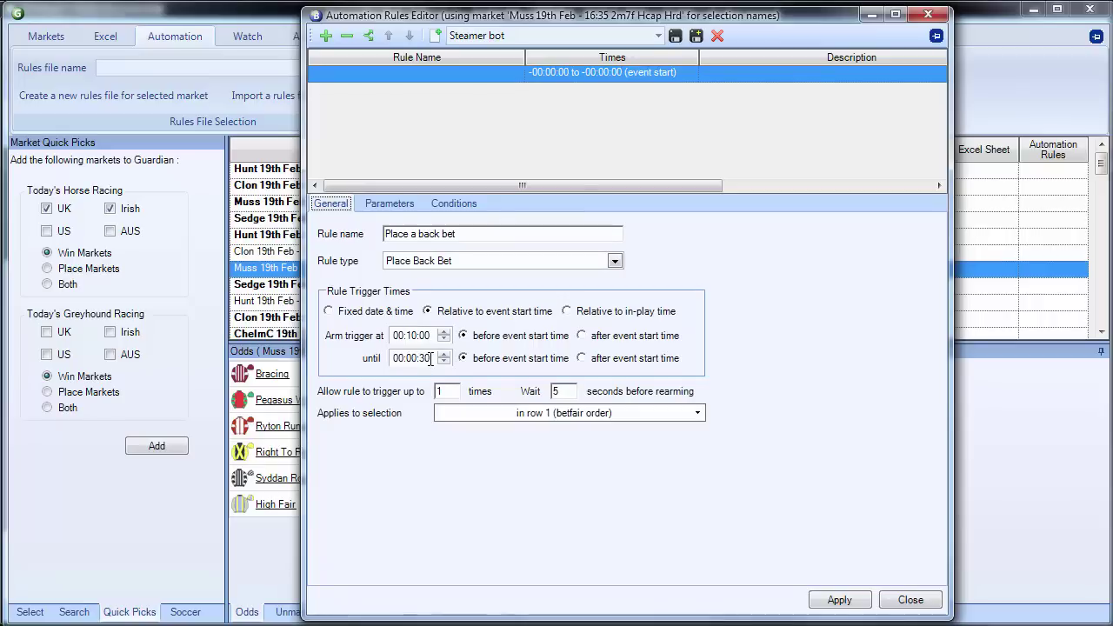
{"action": "left_click", "coordinate": [392, 209]}
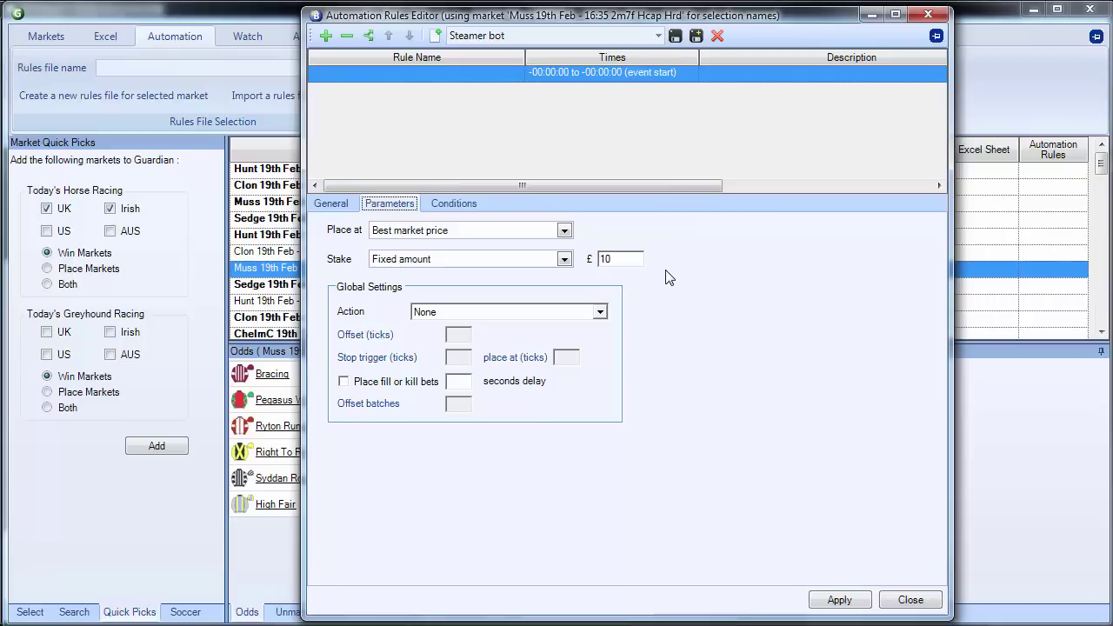
Add a Historic Relative Odds condition using Selection A's last traded price 60 seconds ago.
{"action": "left_click", "coordinate": [459, 207]}
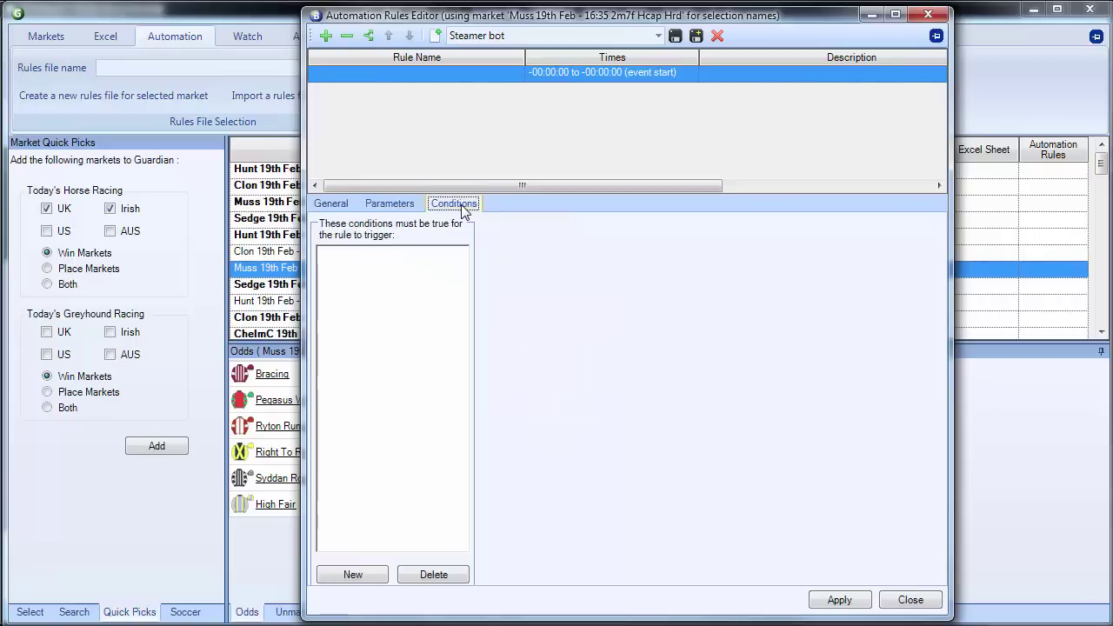
{"action": "left_click", "coordinate": [361, 578]}
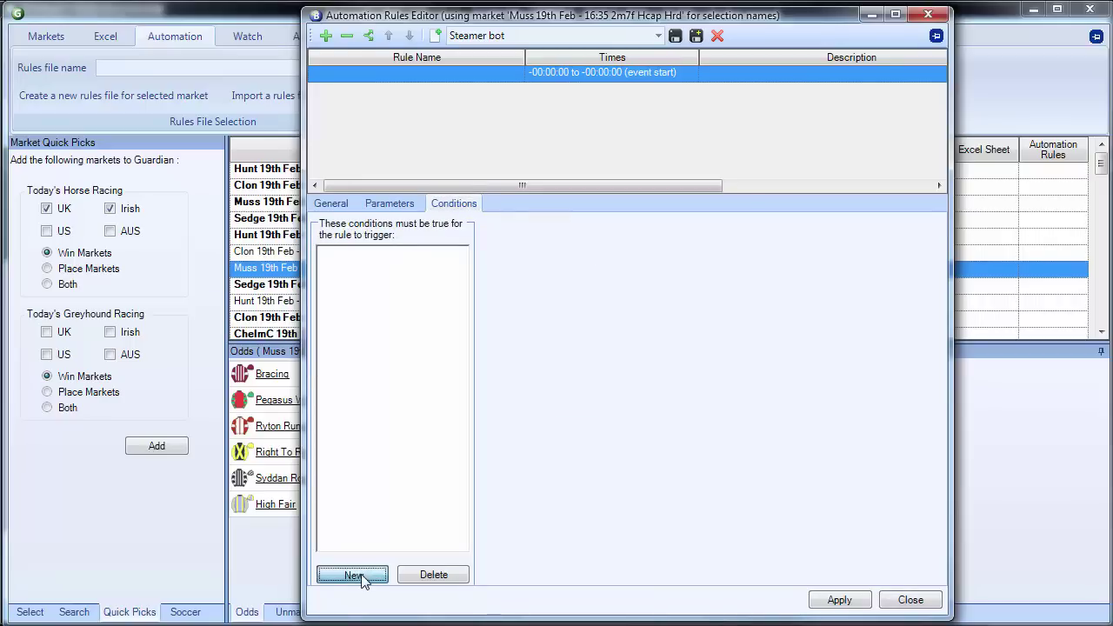
{"action": "left_click", "coordinate": [670, 231]}
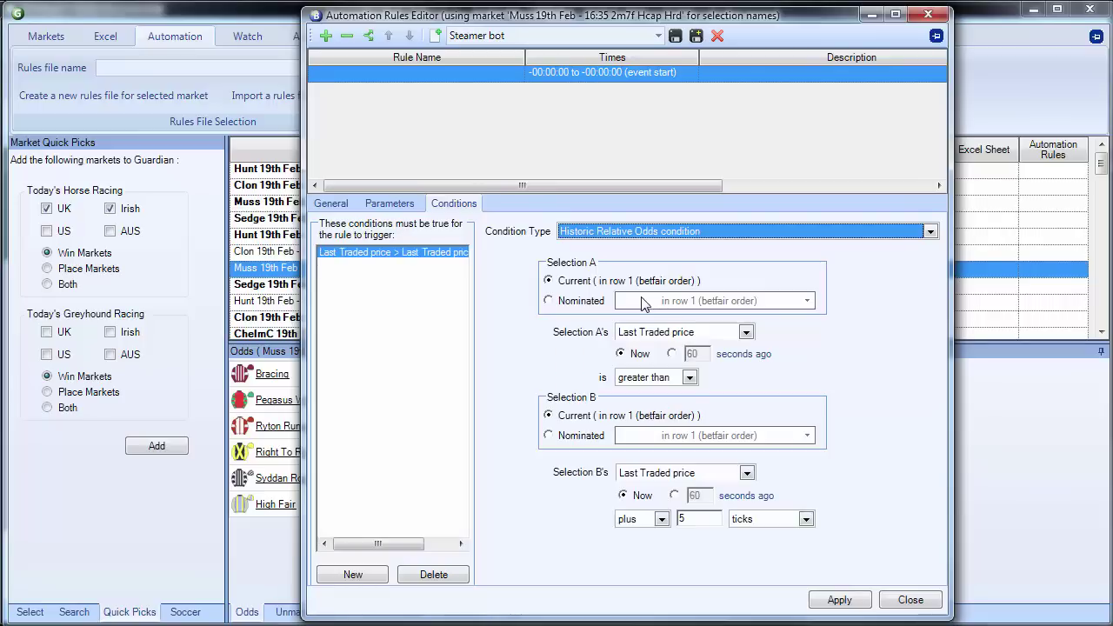
{"action": "left_click", "coordinate": [644, 299]}
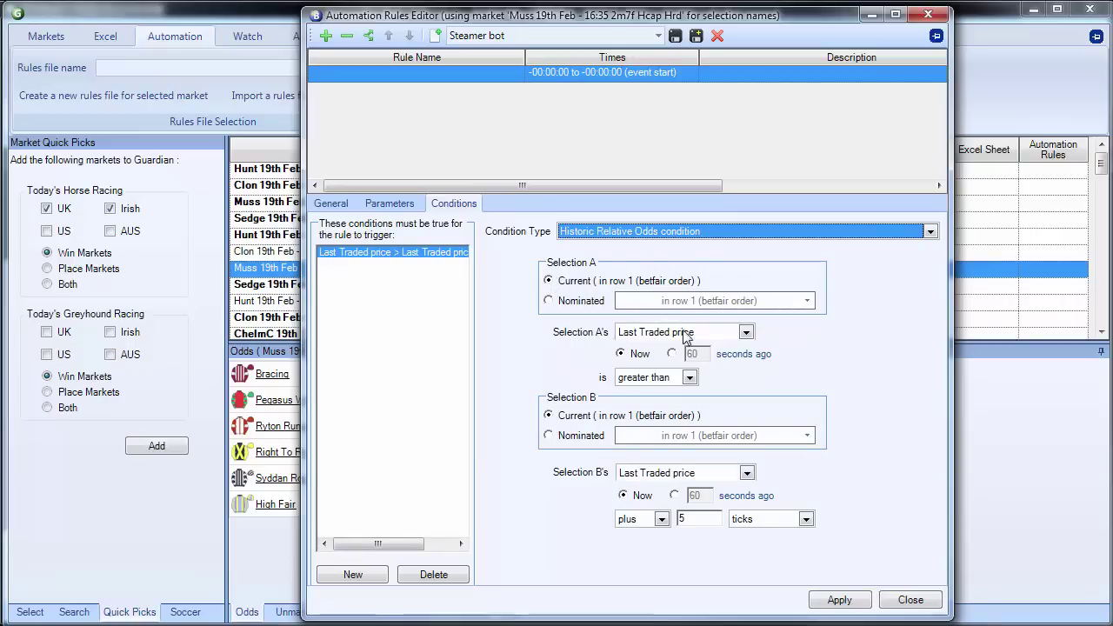
{"action": "left_click", "coordinate": [746, 332]}
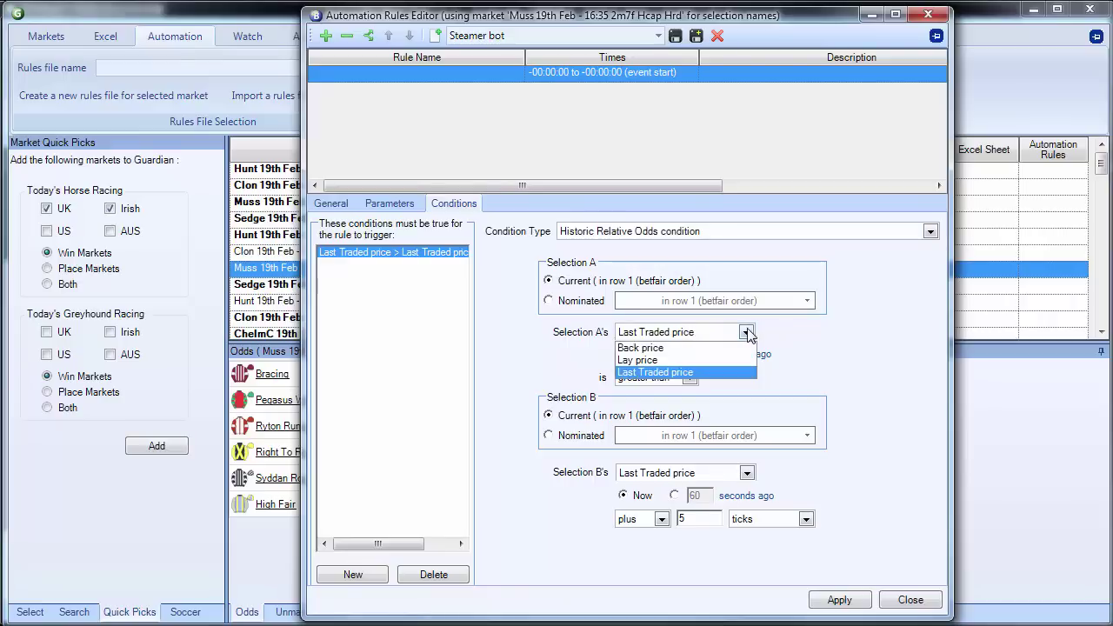
{"action": "left_click", "coordinate": [746, 332]}
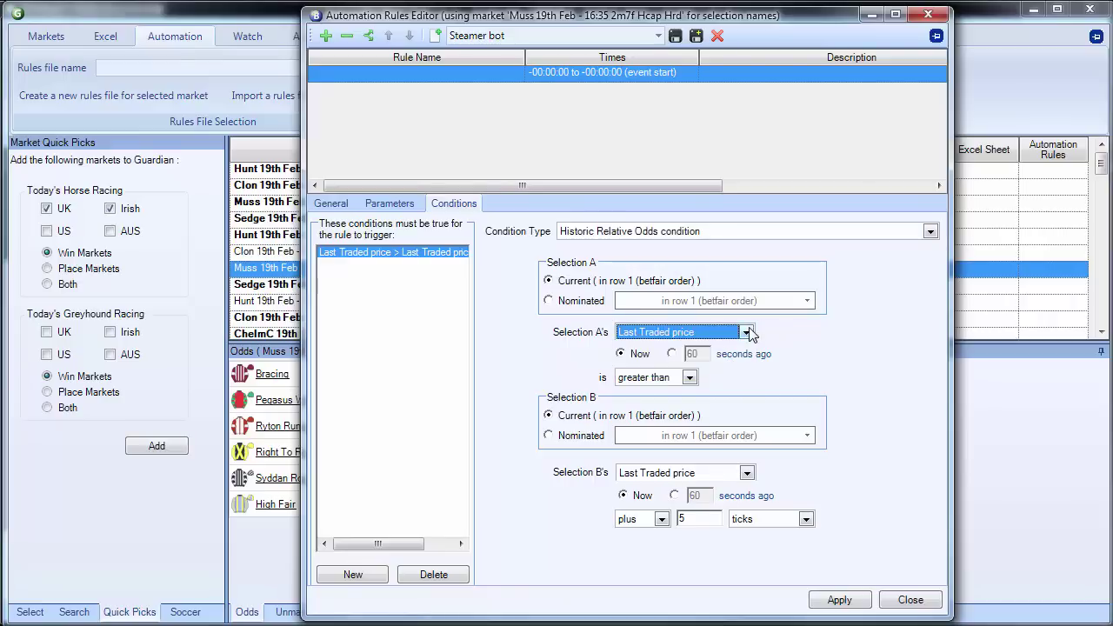
{"action": "left_click", "coordinate": [672, 353]}
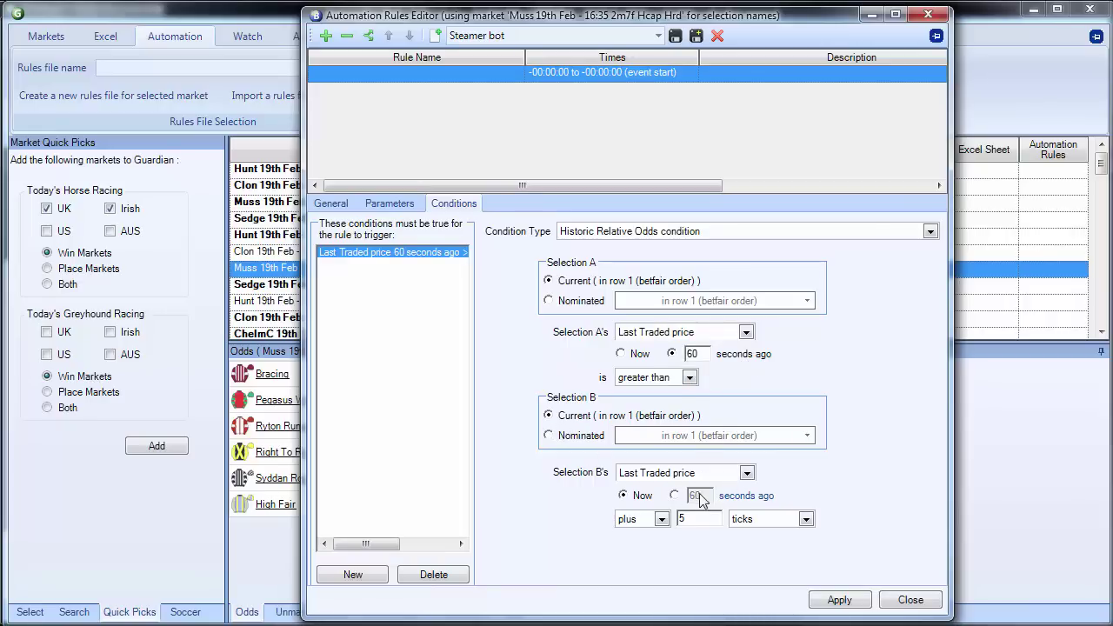
Set Selection B's offset to plus 5 ticks.
{"action": "left_click", "coordinate": [663, 520]}
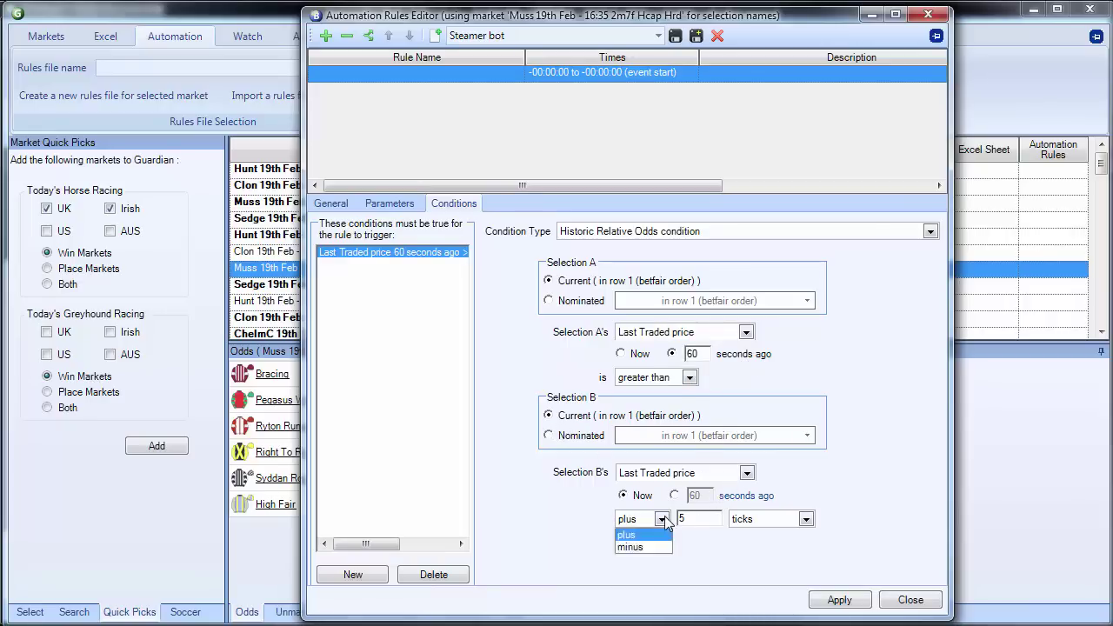
{"action": "left_click", "coordinate": [657, 546]}
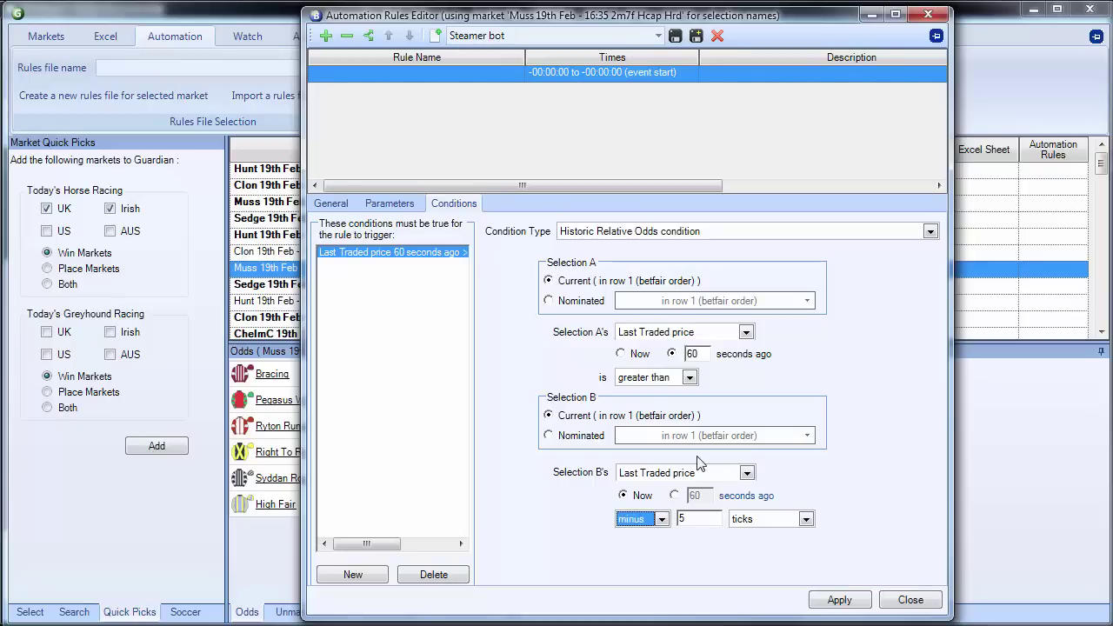
{"action": "left_click", "coordinate": [801, 522]}
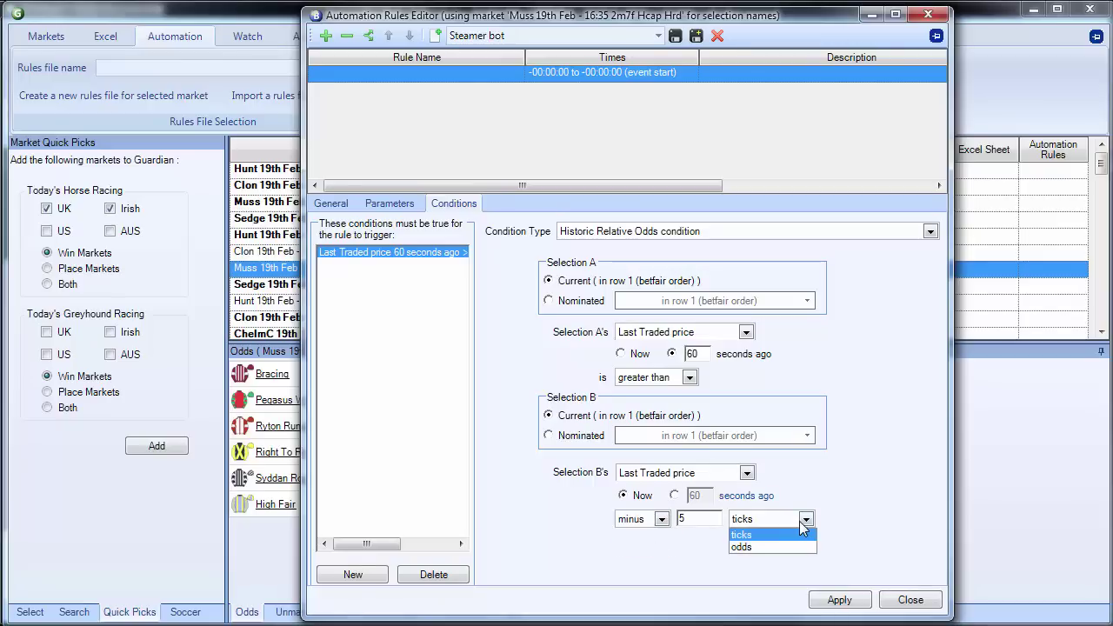
{"action": "left_click", "coordinate": [802, 521]}
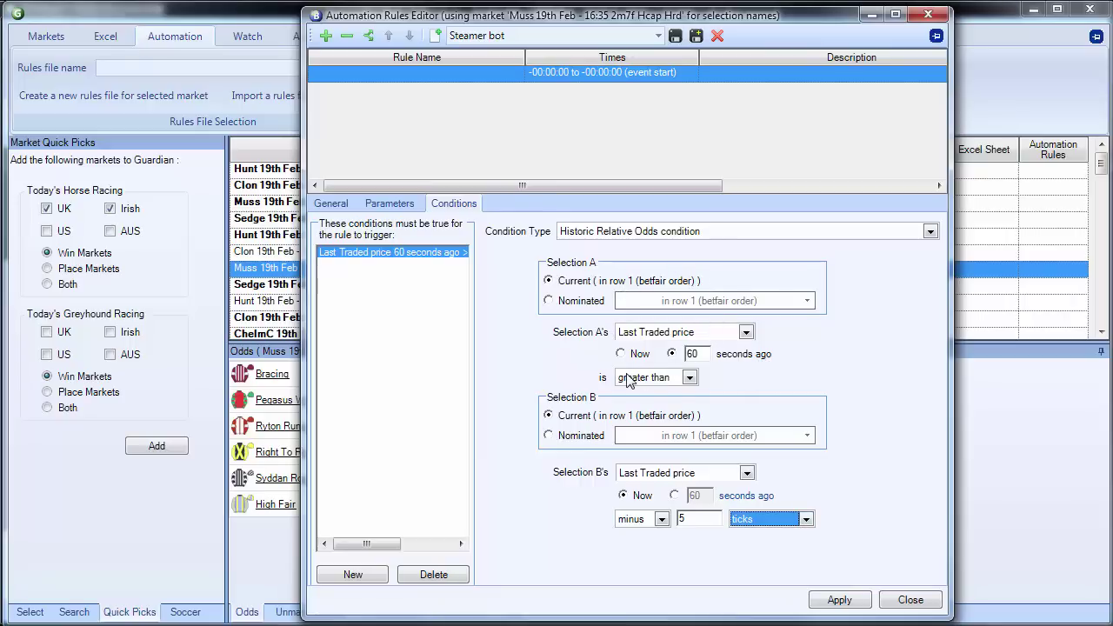
{"action": "left_click", "coordinate": [661, 519]}
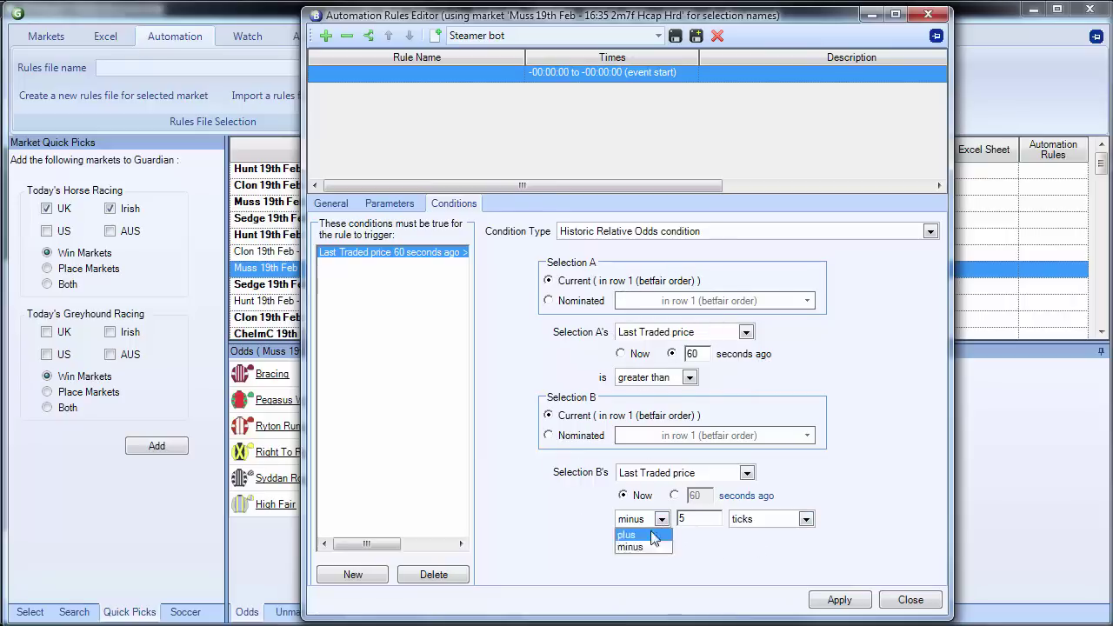
{"action": "left_click", "coordinate": [652, 544]}
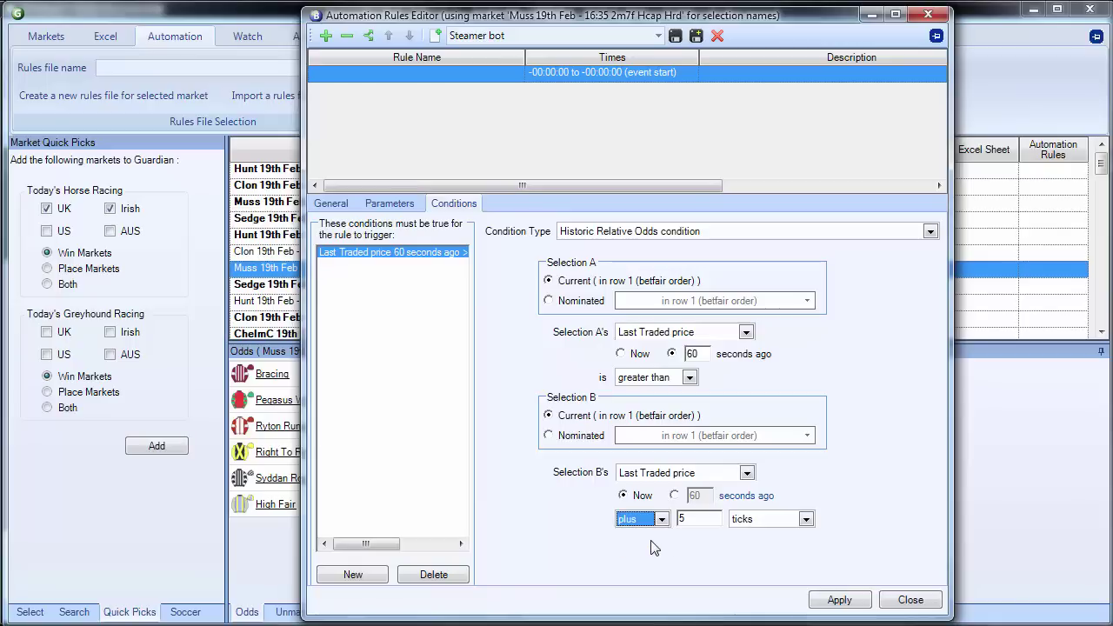
{"action": "left_click", "coordinate": [703, 519]}
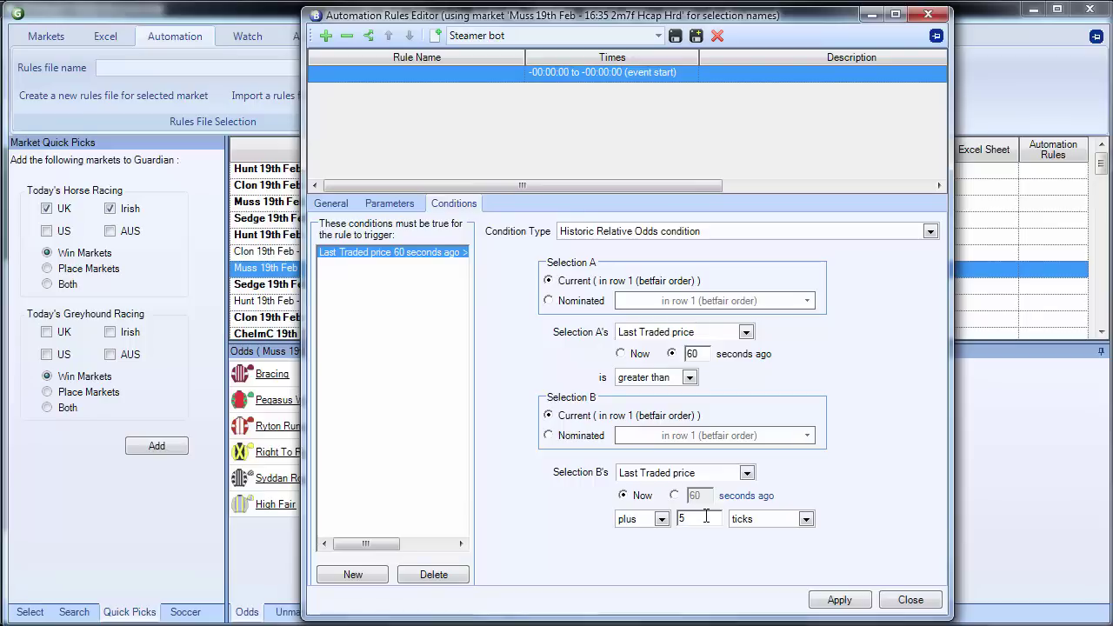
Reset Selection A's lookback to 60 seconds after briefly entering 120.
{"action": "double_click", "coordinate": [694, 354]}
{"action": "type", "text": "120"}
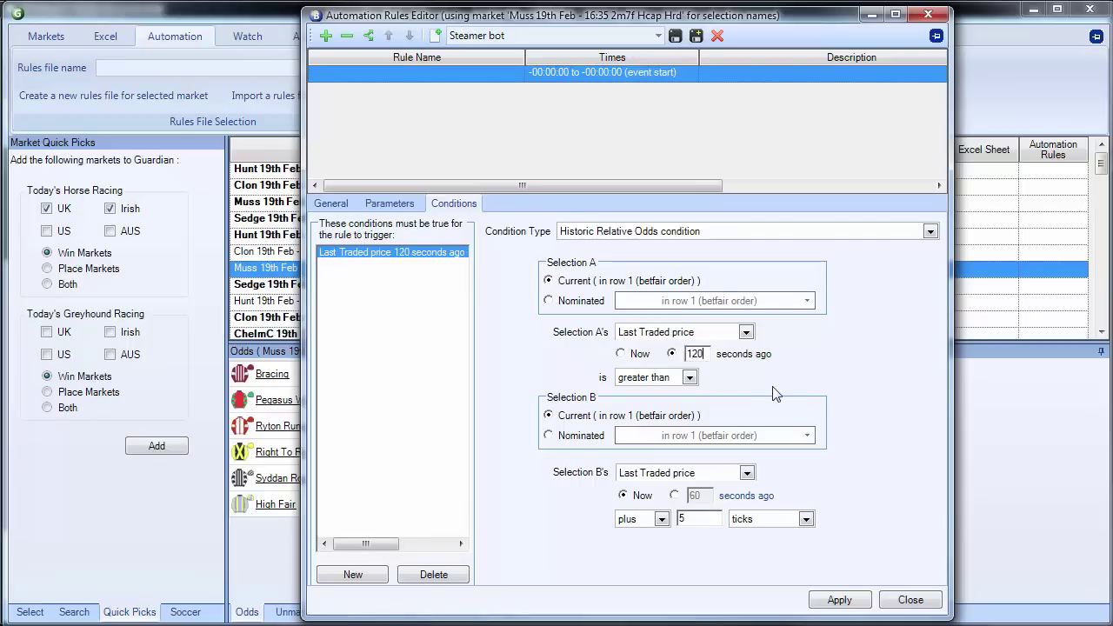
{"action": "key", "text": "shift+Home"}
{"action": "type", "text": "60"}
Review the General, Parameters and Conditions tabs and apply the Place a back bet rule.
{"action": "left_click", "coordinate": [343, 208]}
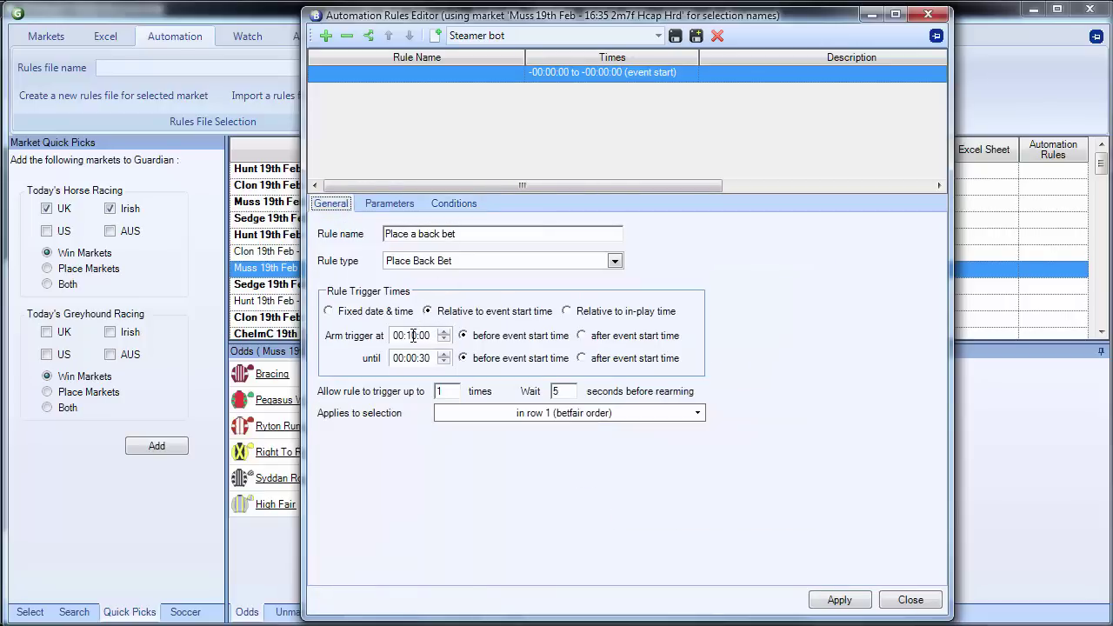
{"action": "left_click", "coordinate": [393, 206]}
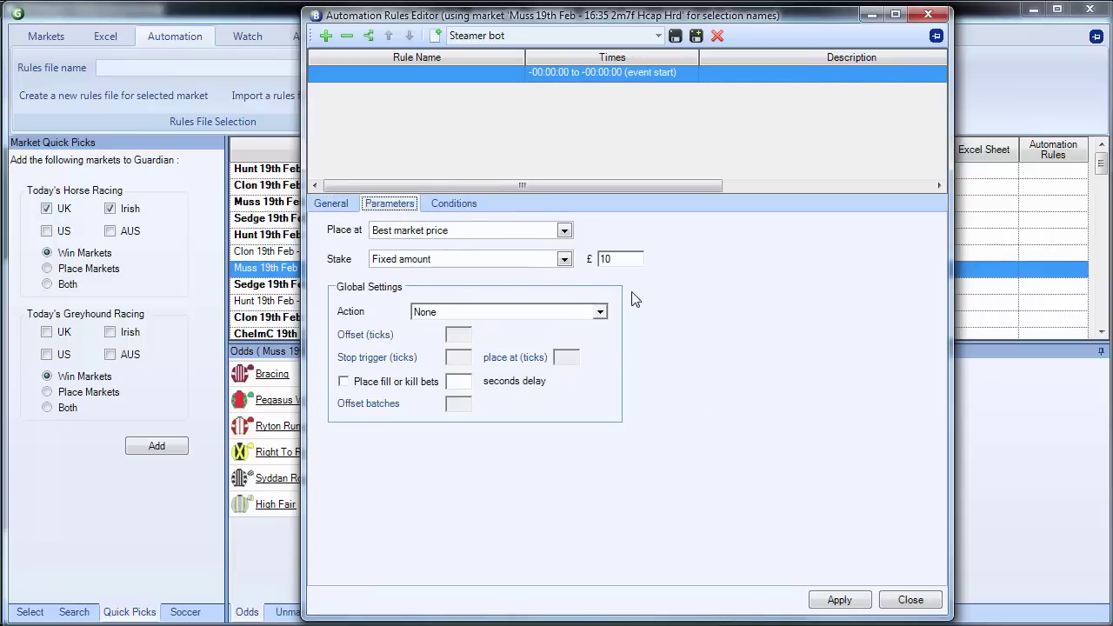
{"action": "left_click", "coordinate": [463, 207]}
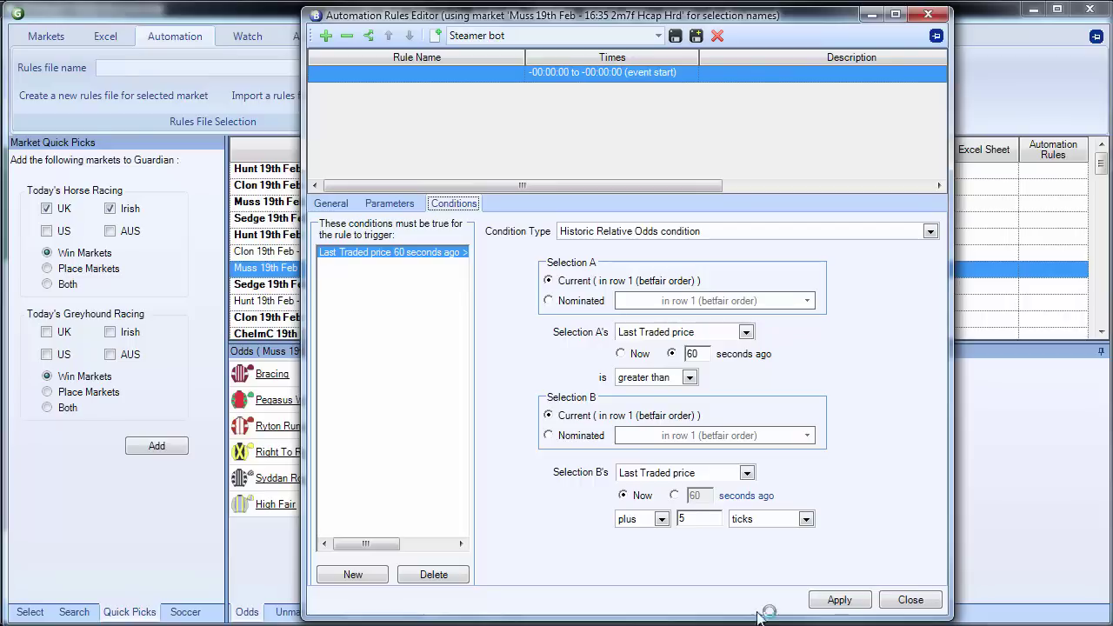
{"action": "left_click", "coordinate": [840, 601]}
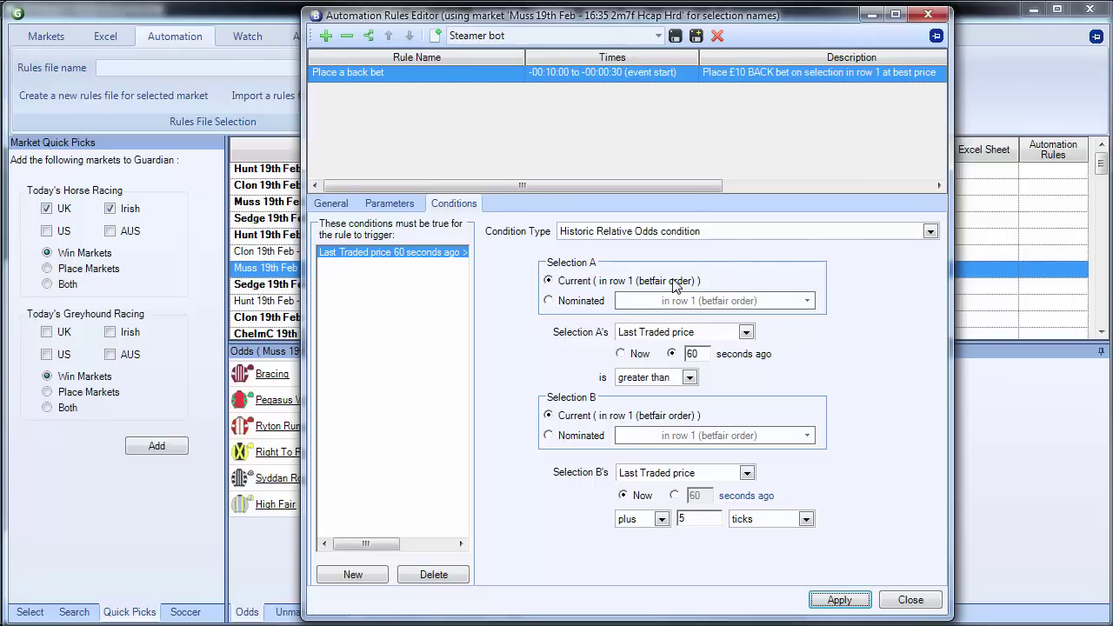
{"action": "left_click", "coordinate": [342, 206]}
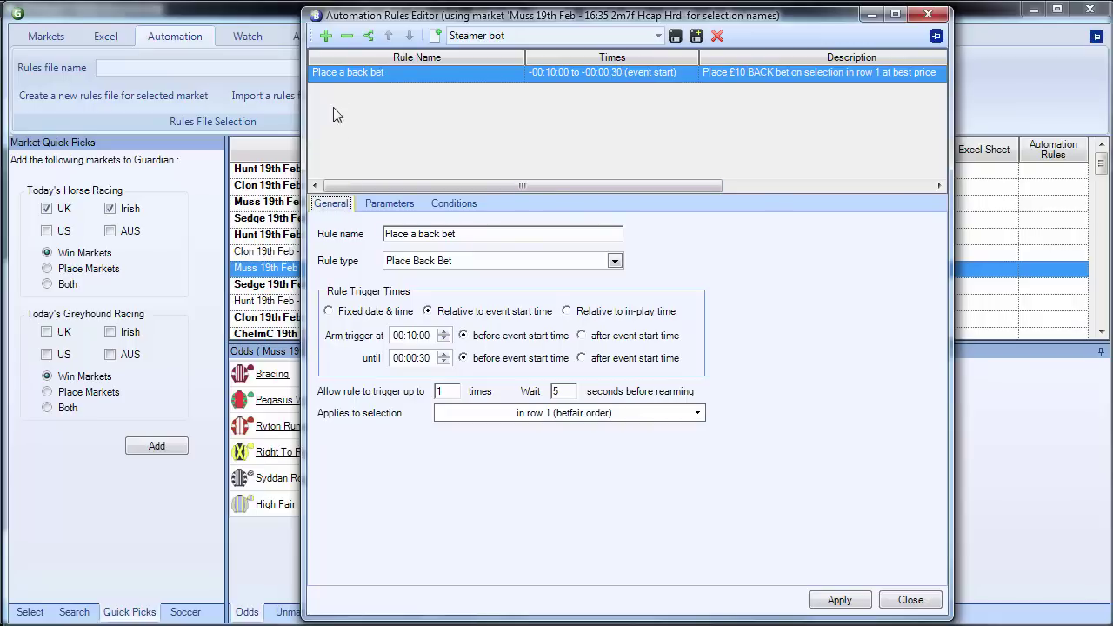
Add a second rule named 'Hedge / Cash out your position' of type Green All Selections.
{"action": "left_click", "coordinate": [328, 37]}
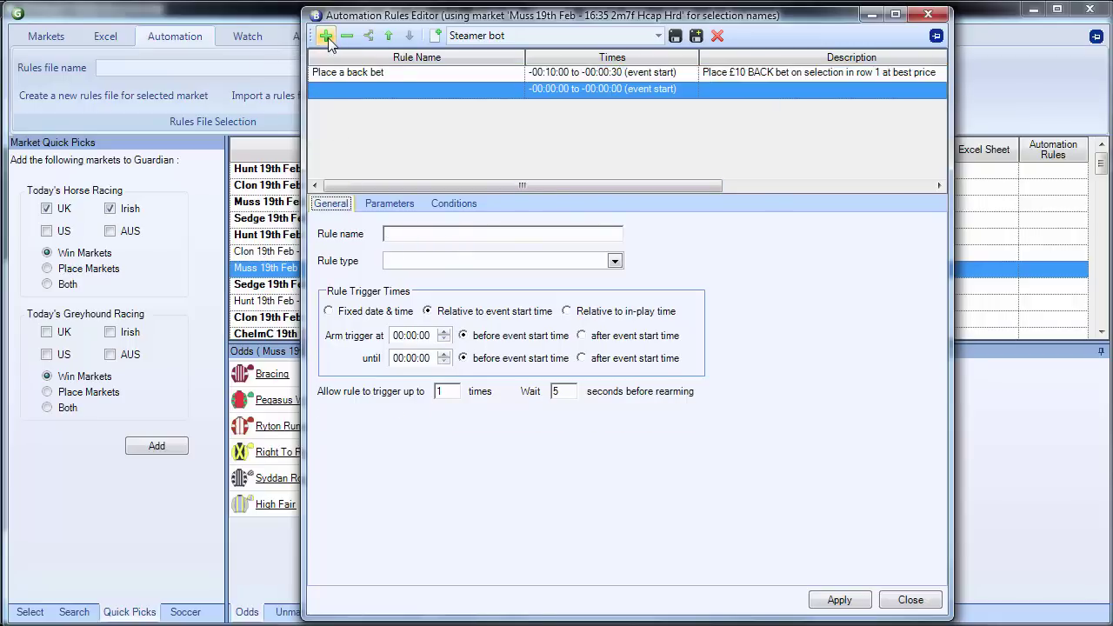
{"action": "left_click", "coordinate": [464, 235]}
{"action": "type", "text": "Hedge / "}
{"action": "type", "text": "Cash out you"}
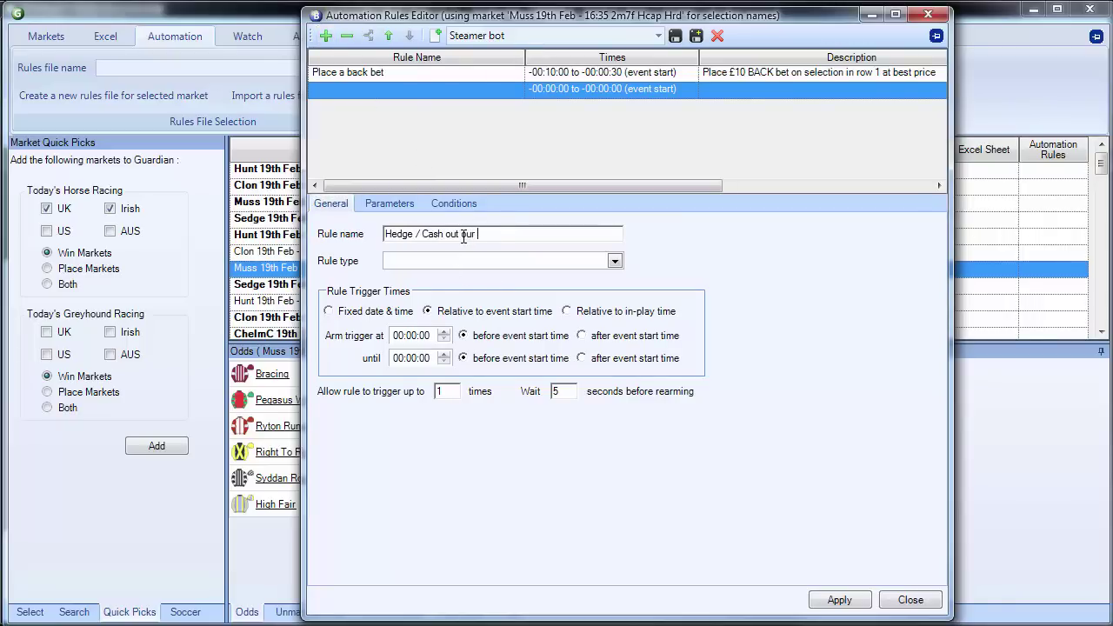
{"action": "type", "text": "r position"}
{"action": "left_click", "coordinate": [501, 263]}
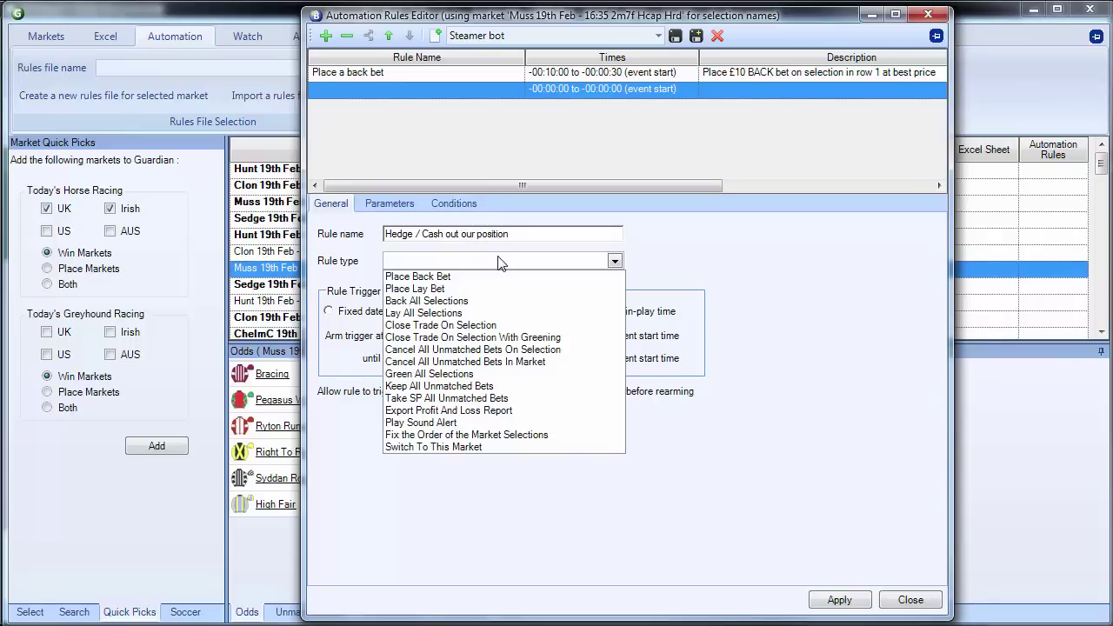
{"action": "left_click", "coordinate": [463, 374]}
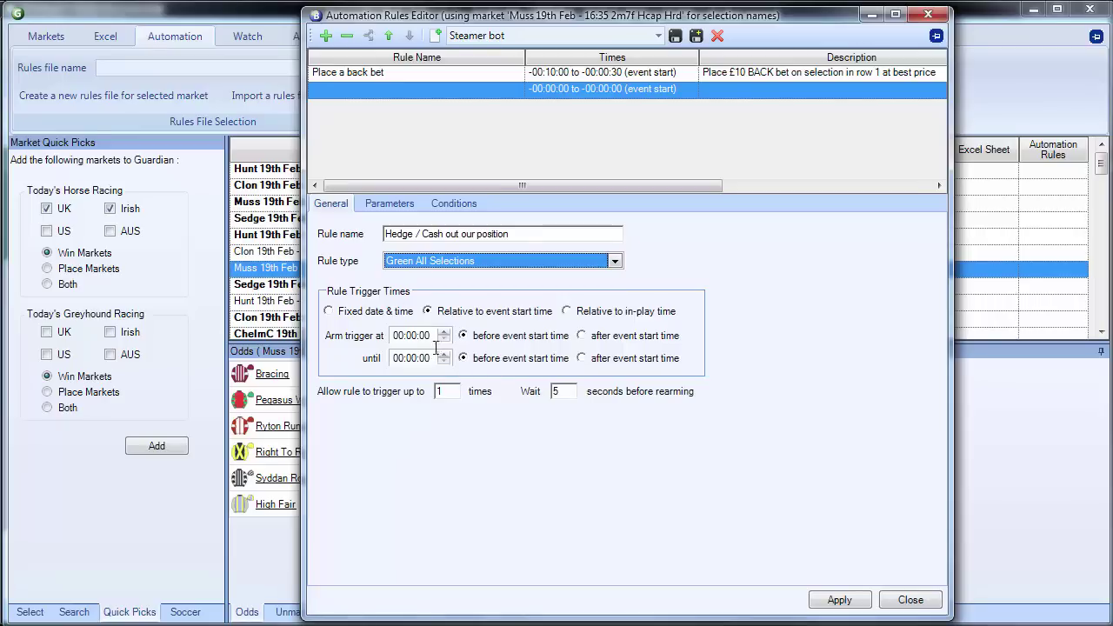
Set the hedge rule to trigger twice, arm at 00:00:10, and apply it.
{"action": "double_click", "coordinate": [439, 392]}
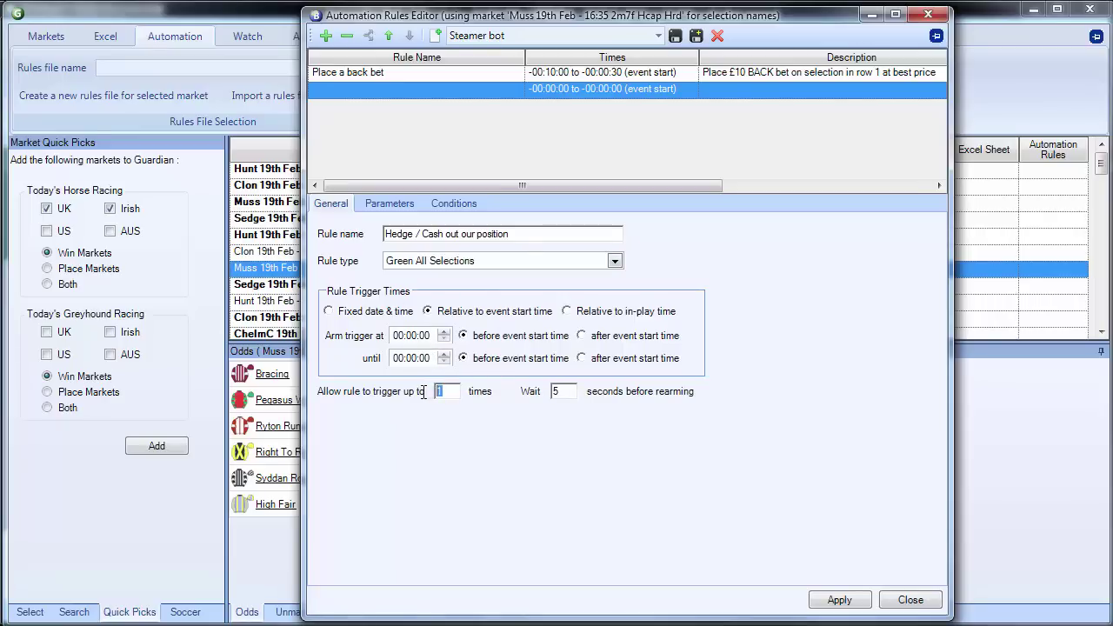
{"action": "type", "text": "2"}
{"action": "left_click", "coordinate": [444, 333]}
{"action": "left_click", "coordinate": [444, 340]}
{"action": "left_click", "coordinate": [443, 333]}
{"action": "left_click", "coordinate": [444, 333]}
{"action": "left_click", "coordinate": [839, 599]}
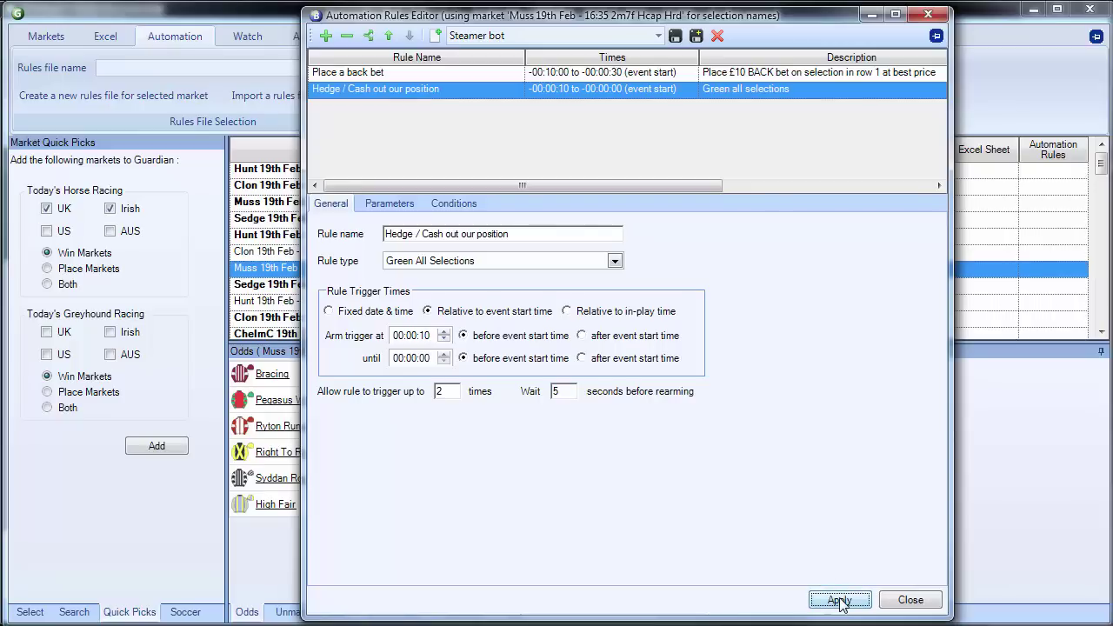
{"action": "left_click", "coordinate": [532, 75]}
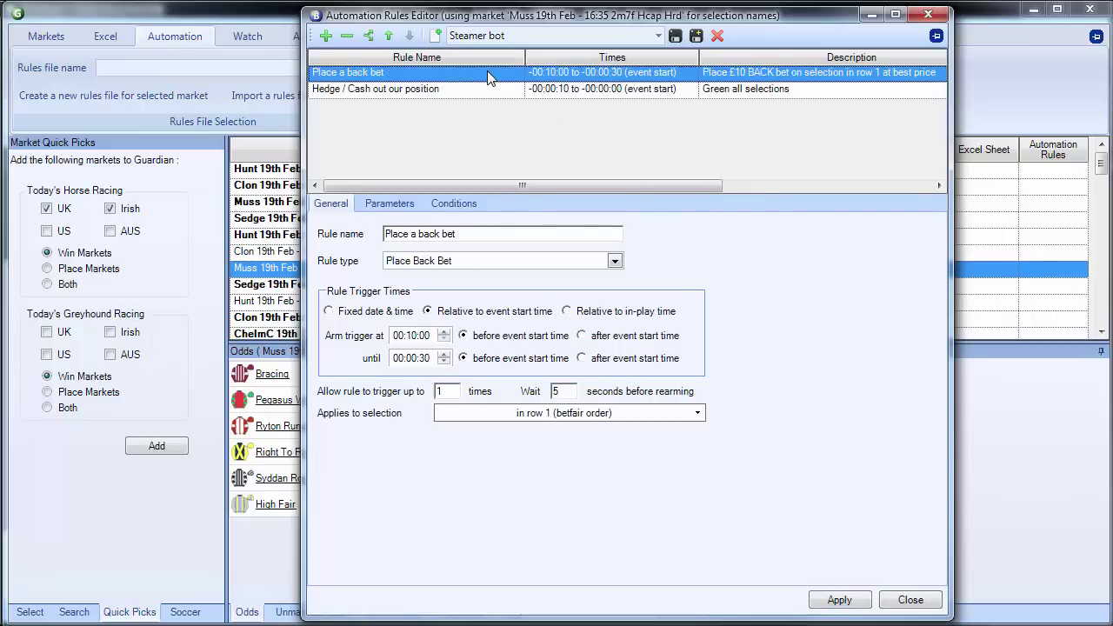
{"action": "left_click", "coordinate": [460, 204]}
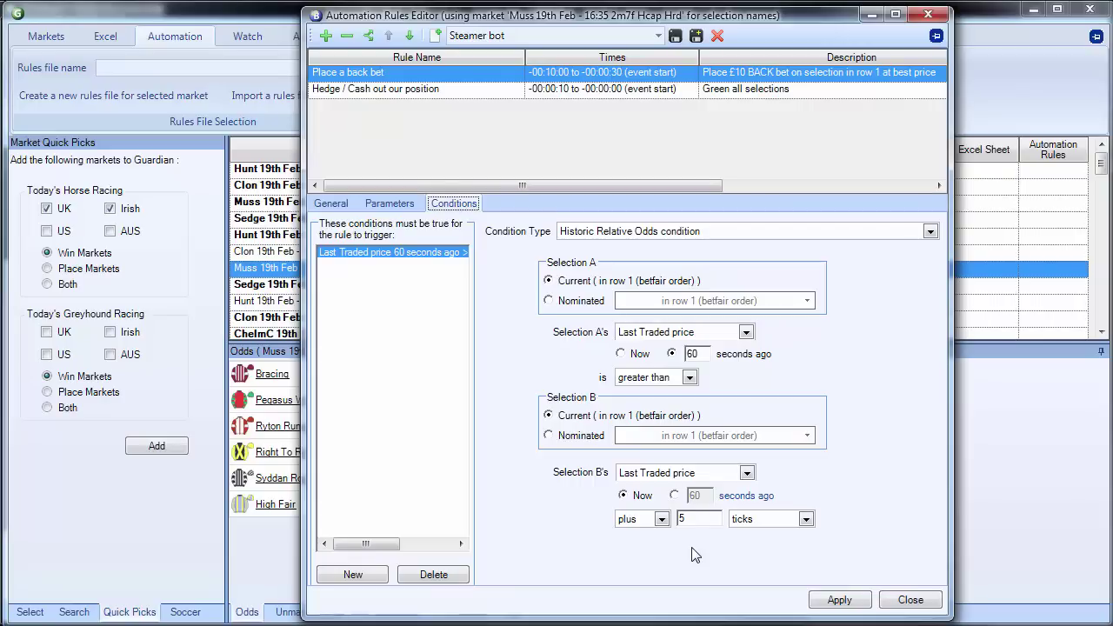
{"action": "left_click", "coordinate": [444, 90]}
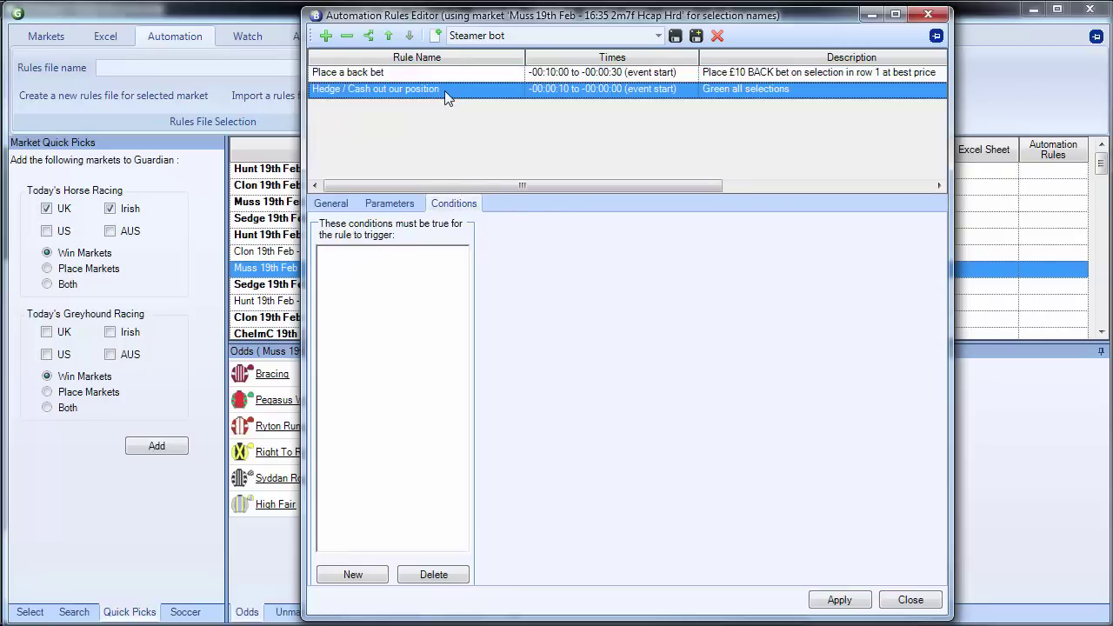
{"action": "left_click", "coordinate": [337, 205]}
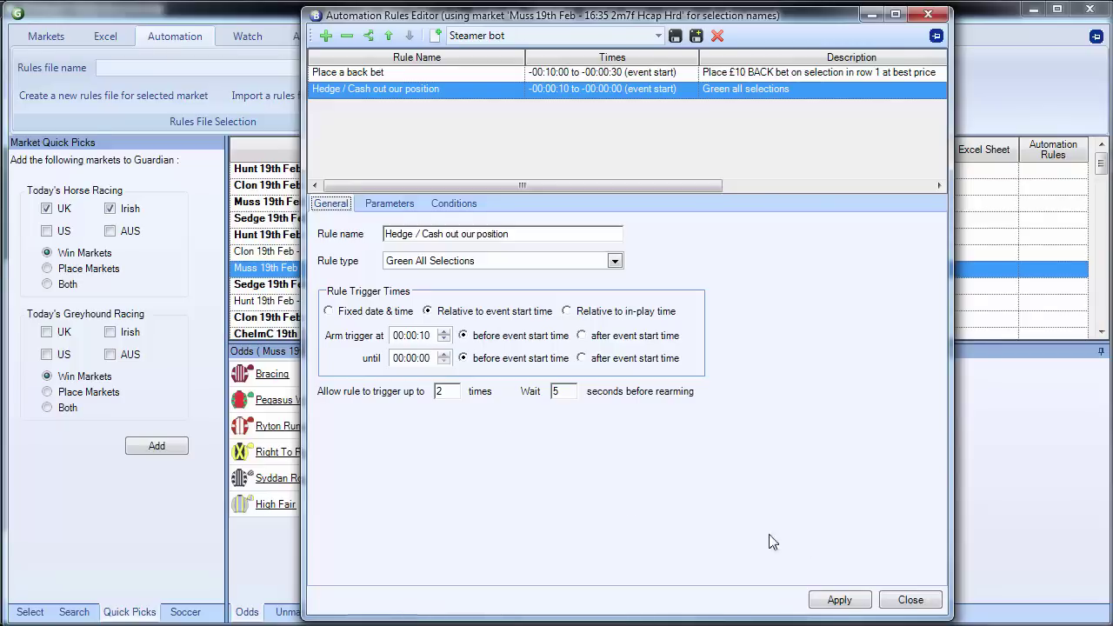
{"action": "left_click", "coordinate": [839, 607]}
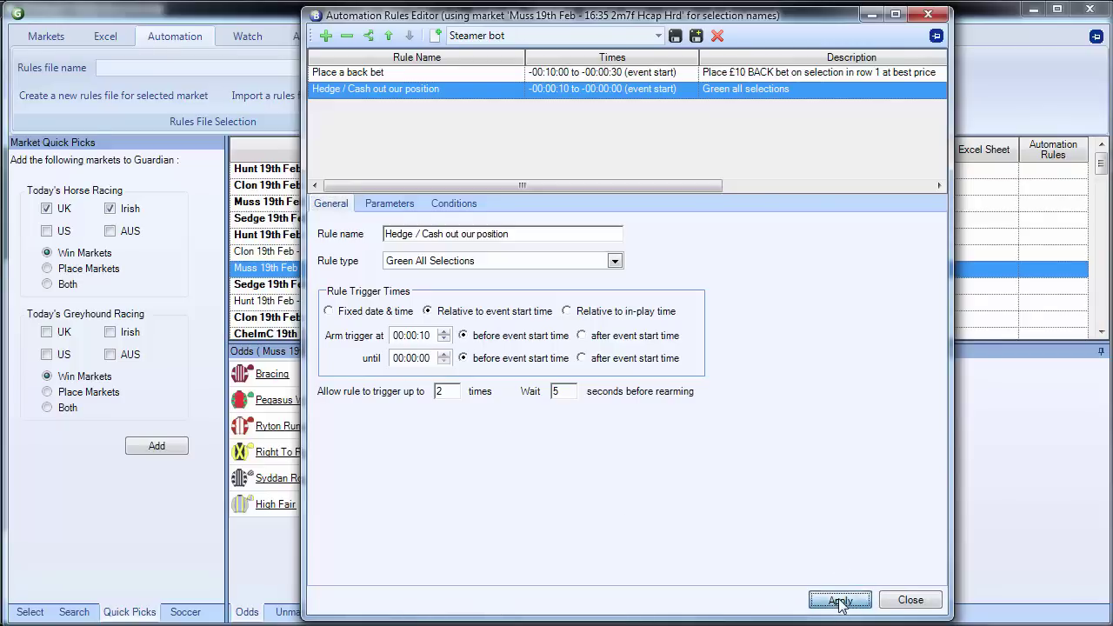
Close the rules editor, select the Steamer bot rules file, and apply it to all markets.
{"action": "left_click", "coordinate": [911, 600]}
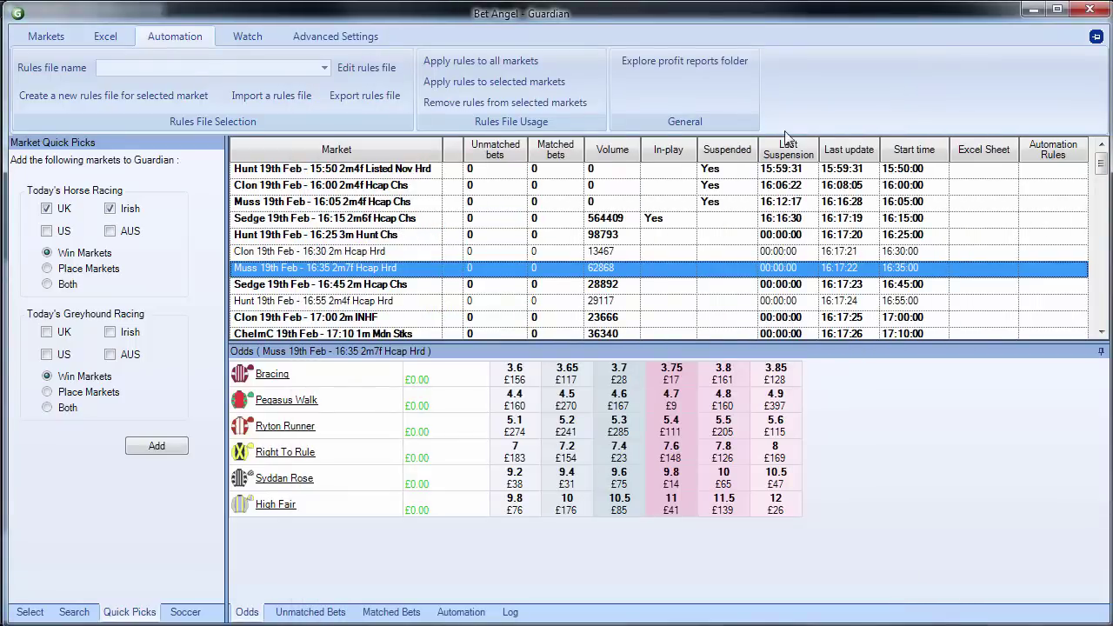
{"action": "left_click", "coordinate": [509, 65]}
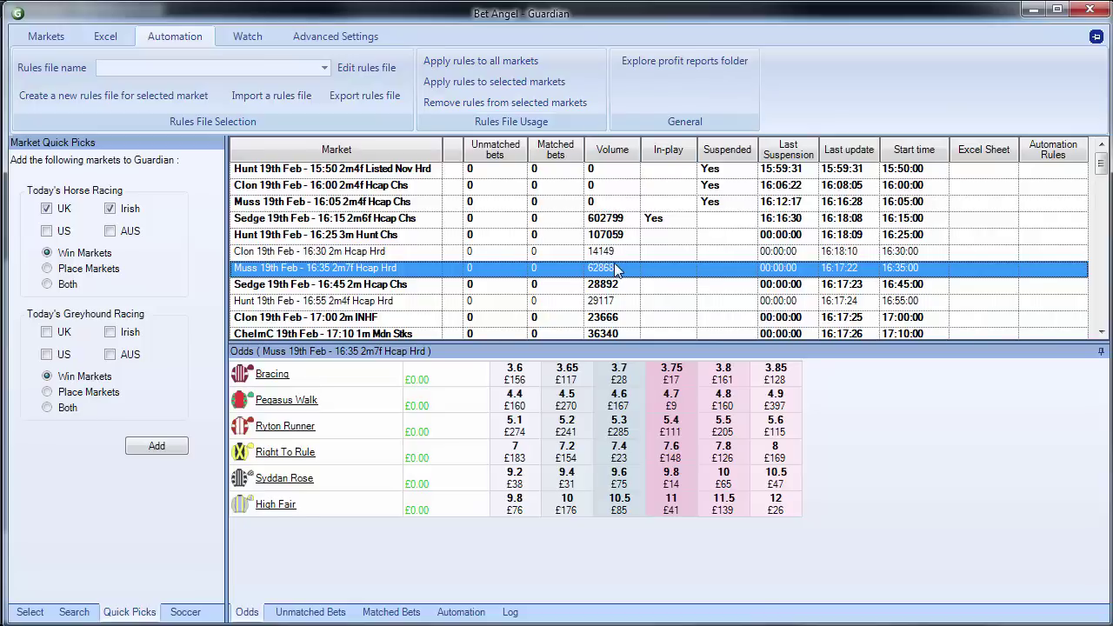
{"action": "left_click", "coordinate": [302, 67]}
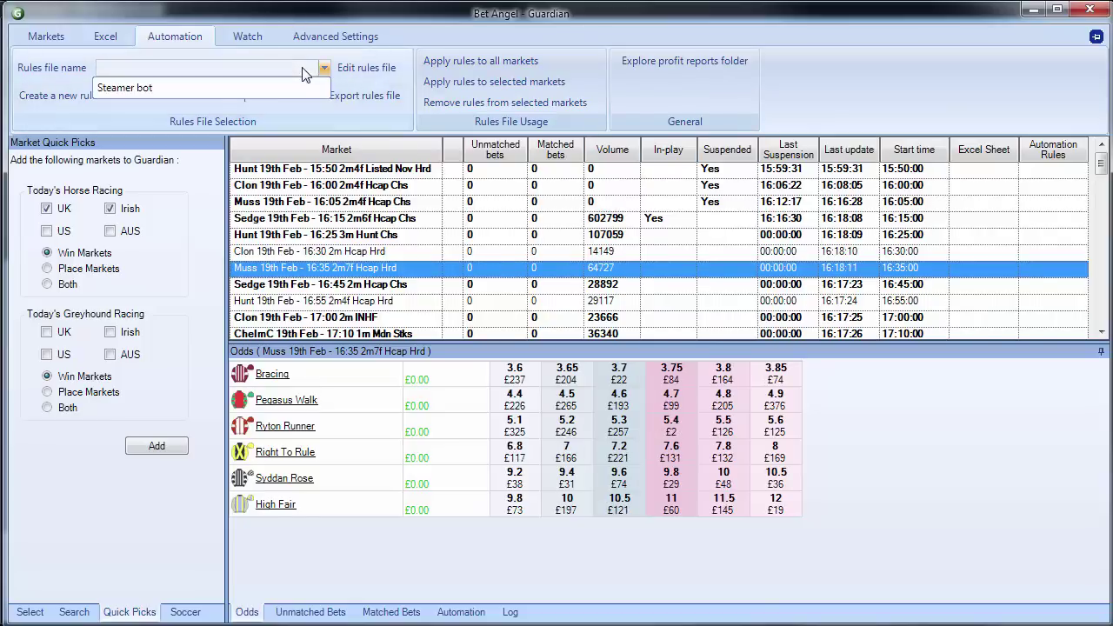
{"action": "left_click", "coordinate": [228, 88]}
{"action": "left_click", "coordinate": [471, 62]}
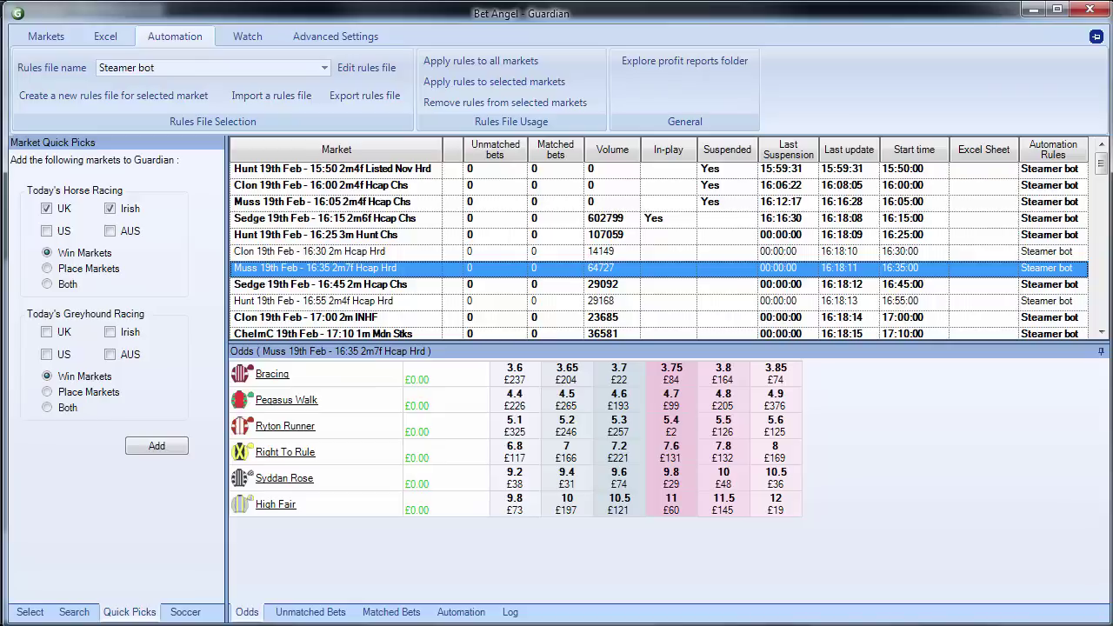
Show Guardian's advanced refresh settings and market management options, with every market still on Steamer bot.
{"action": "left_click", "coordinate": [299, 37]}
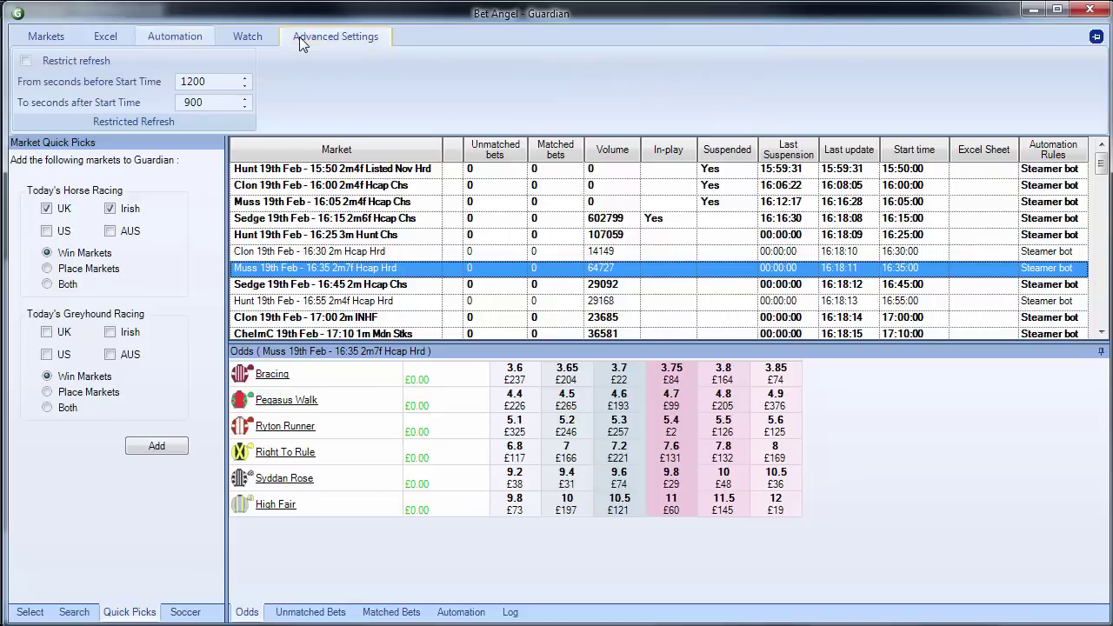
{"action": "left_click", "coordinate": [40, 41]}
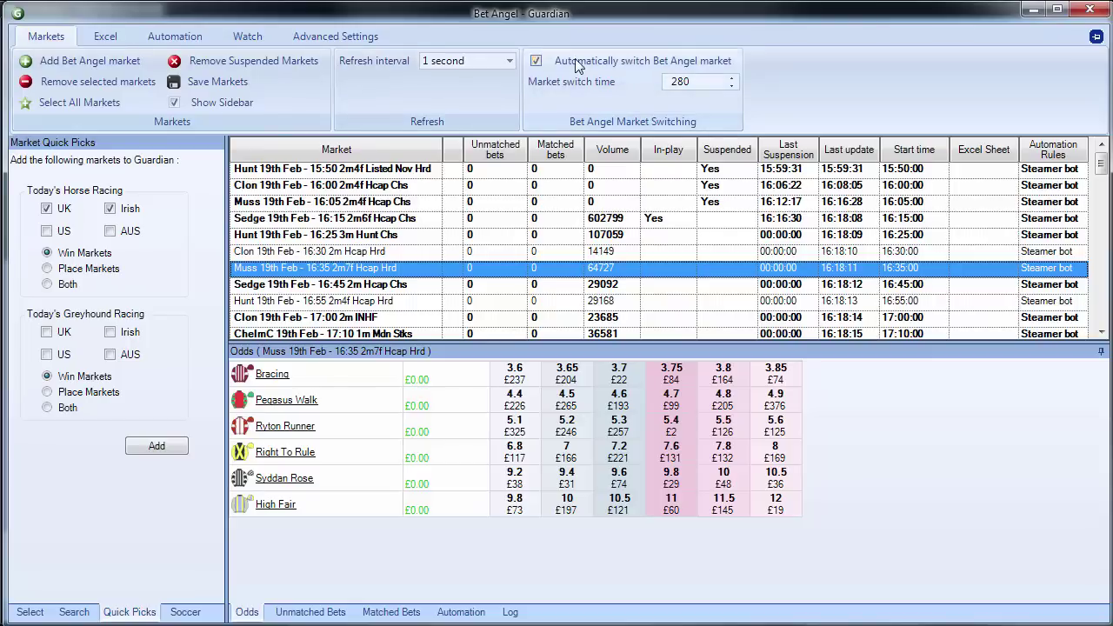